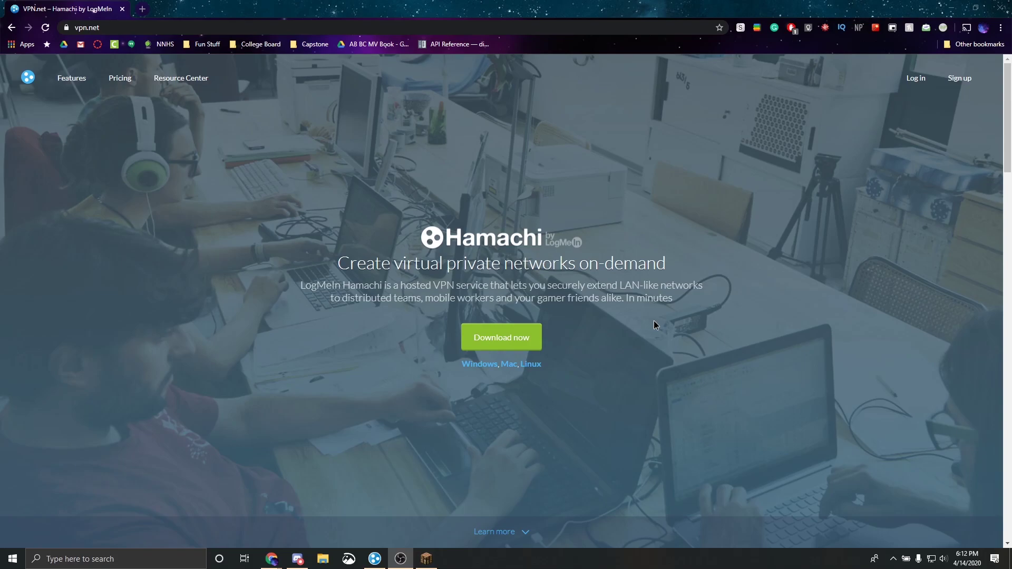
- Download the Hamachi installer and dismiss Chrome's finished download shelf
{"action": "left_click", "coordinate": [495, 337]}
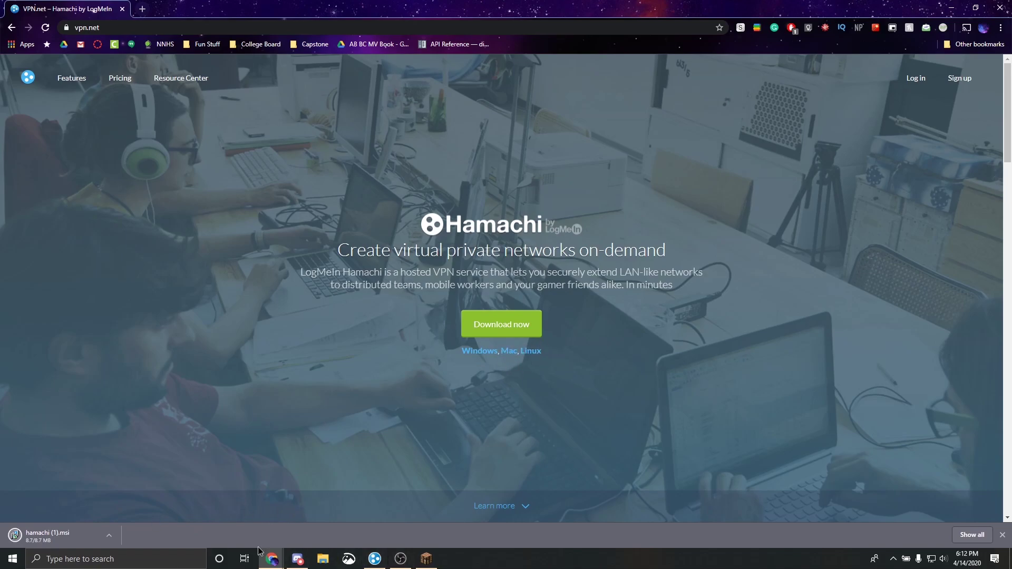
{"action": "left_click", "coordinate": [1002, 535]}
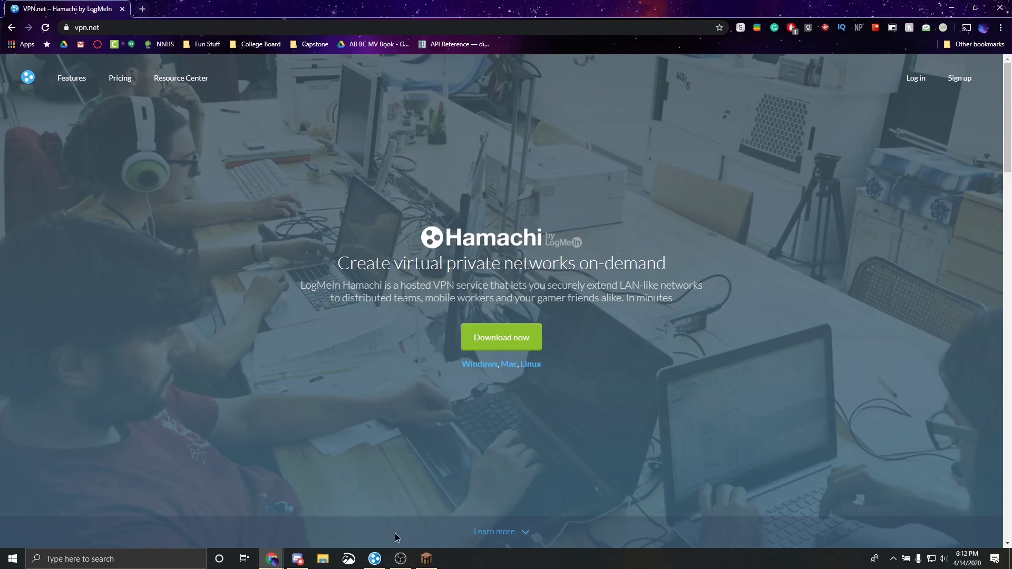
{"action": "left_click", "coordinate": [374, 558]}
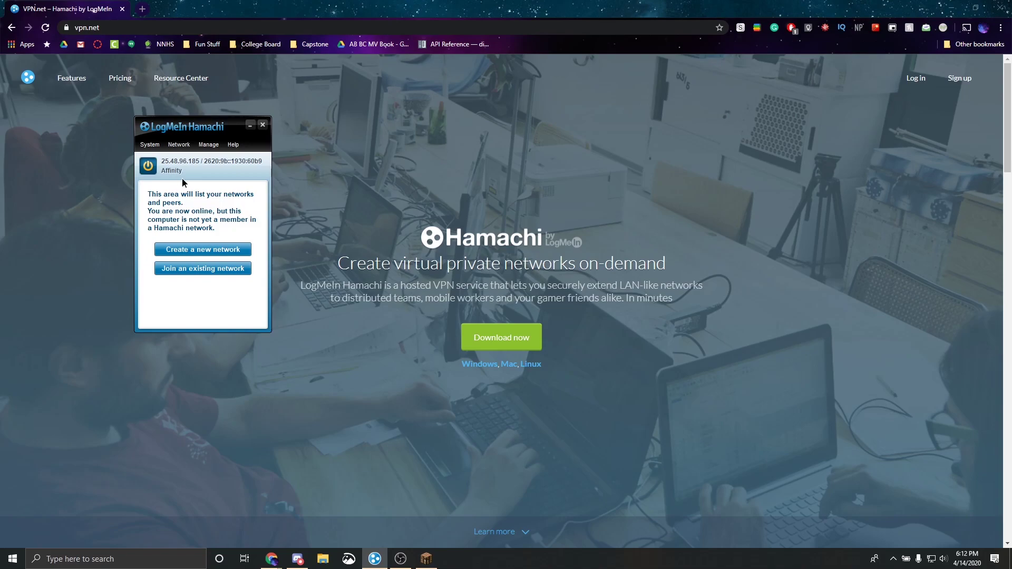
{"action": "left_click", "coordinate": [145, 144]}
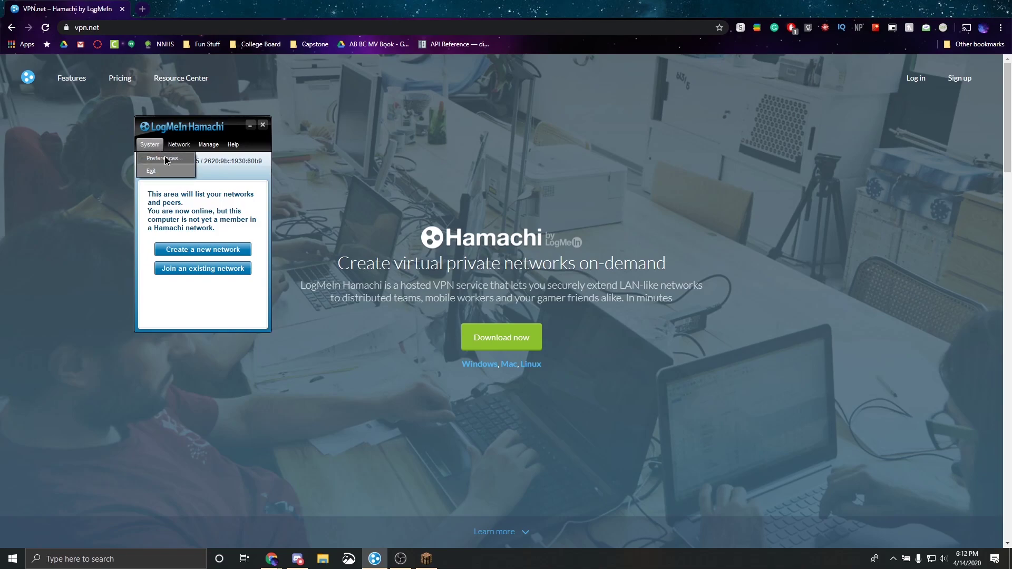
{"action": "left_click", "coordinate": [160, 157]}
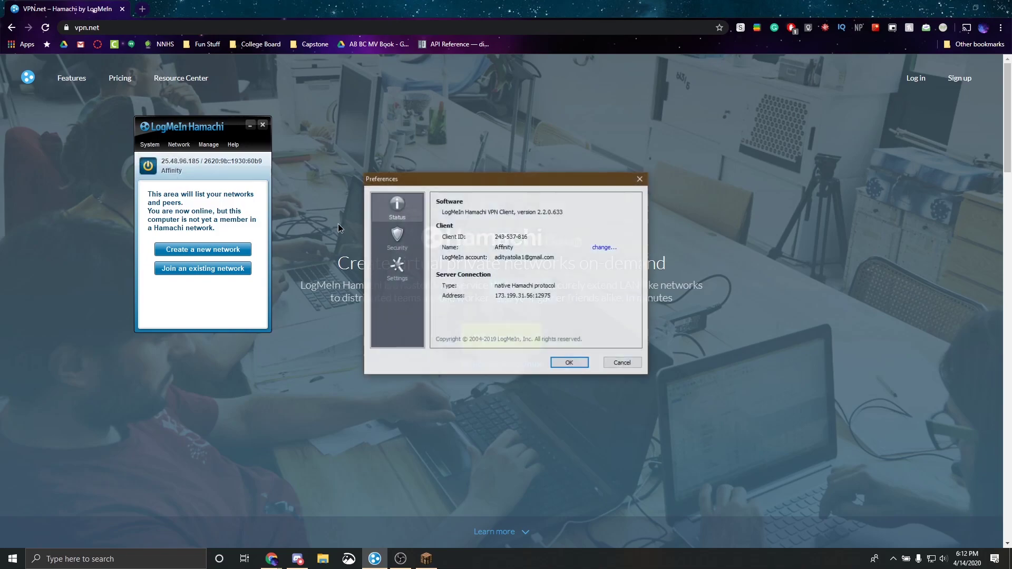
{"action": "left_click_drag", "start_coordinate": [495, 248], "coordinate": [515, 248]}
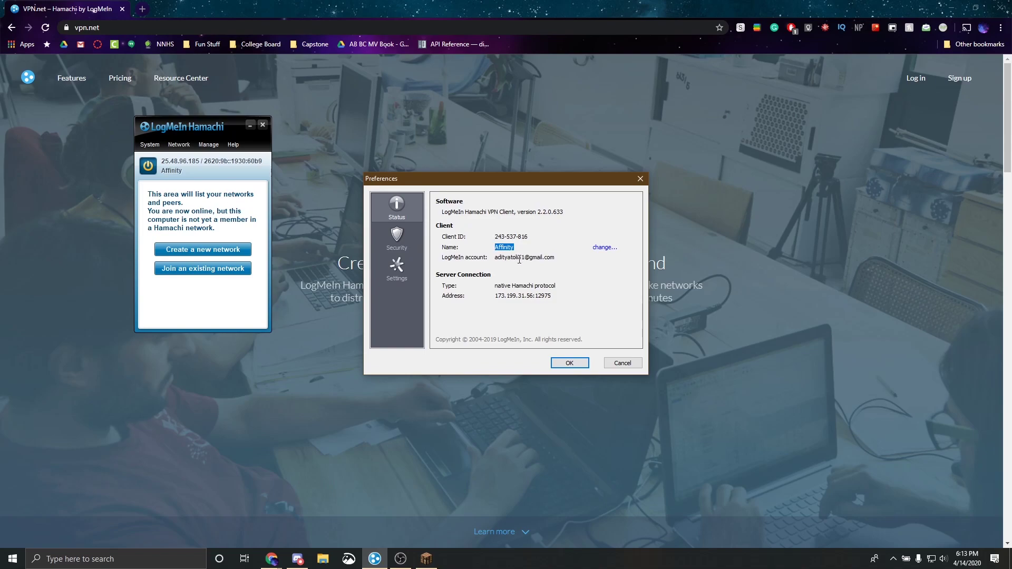
{"action": "left_click_drag", "start_coordinate": [498, 257], "coordinate": [552, 258]}
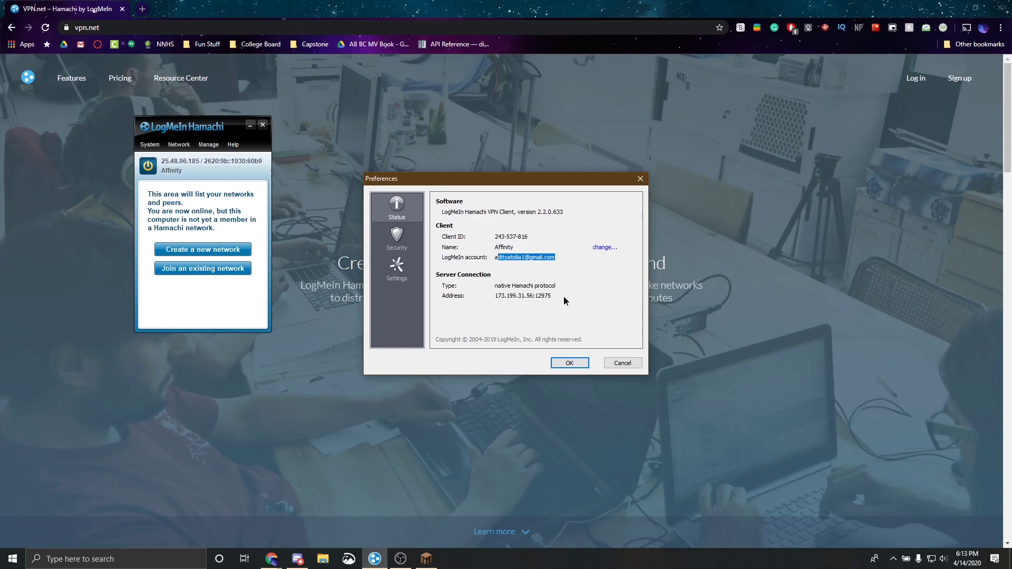
{"action": "left_click", "coordinate": [588, 364]}
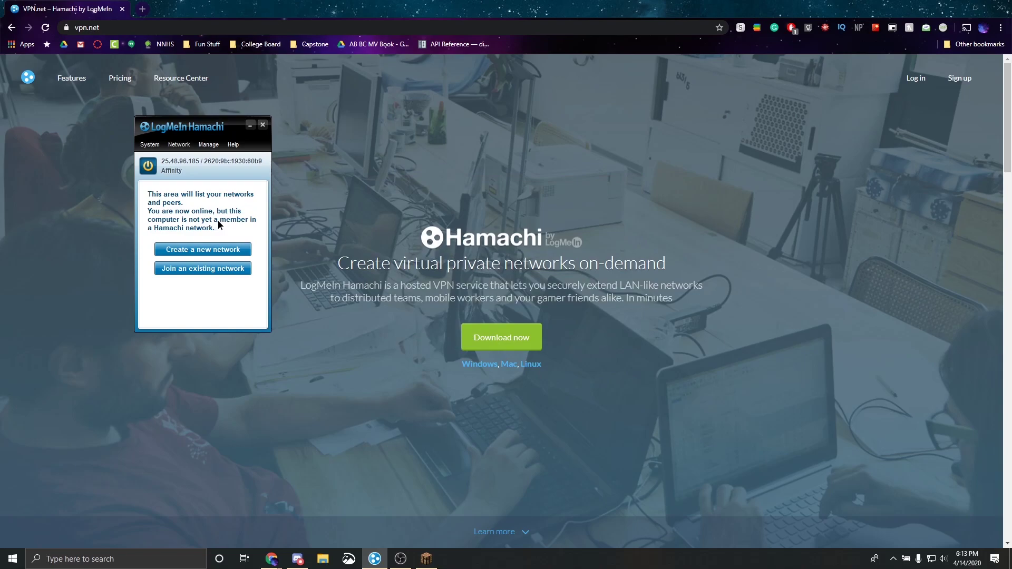
- Create the network illinoisbte, entering its password and correcting the confirmation
{"action": "left_click", "coordinate": [176, 251]}
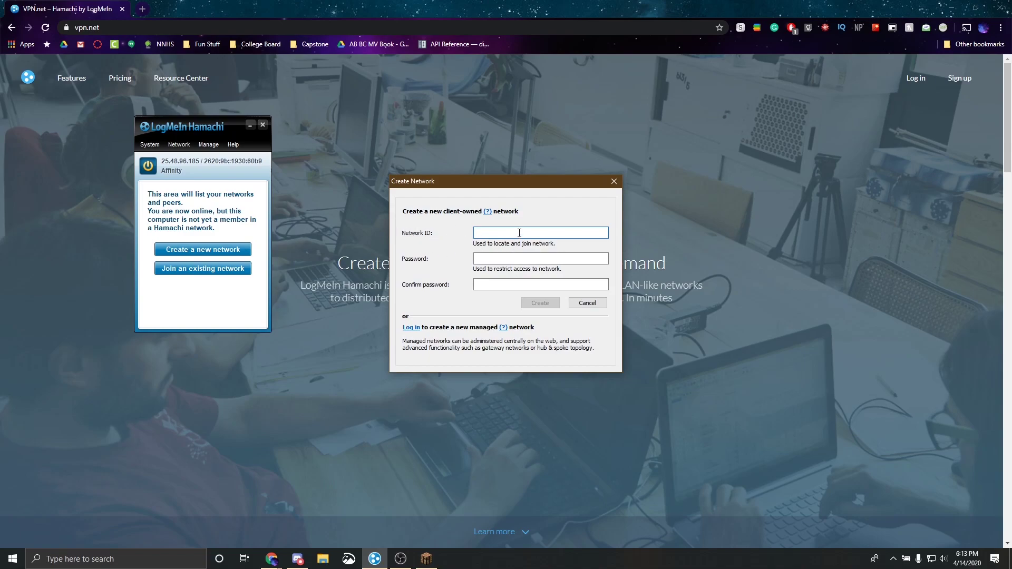
{"action": "type", "text": "illinoisbte"}
{"action": "key", "text": "Tab"}
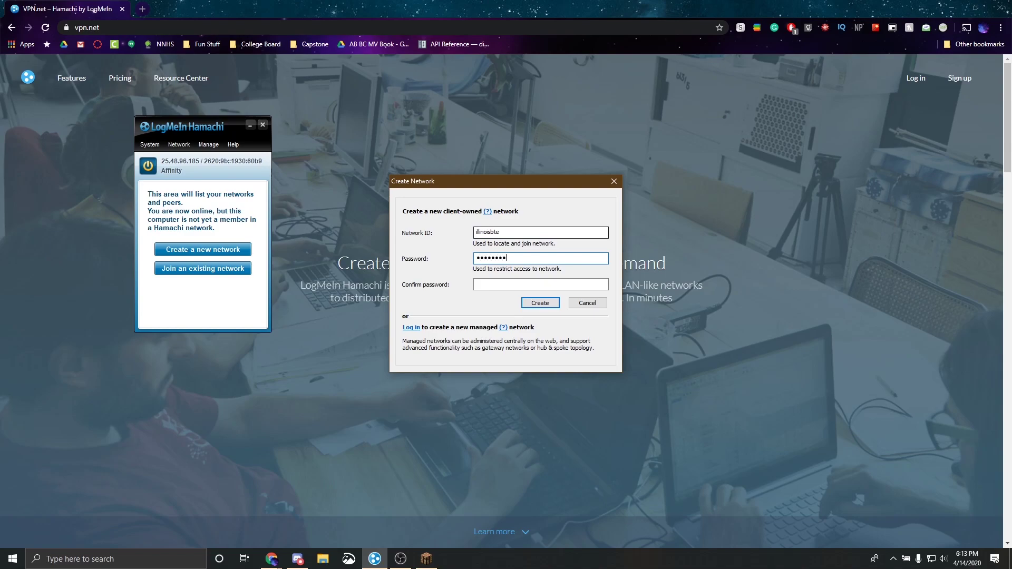
{"action": "key", "text": "Tab"}
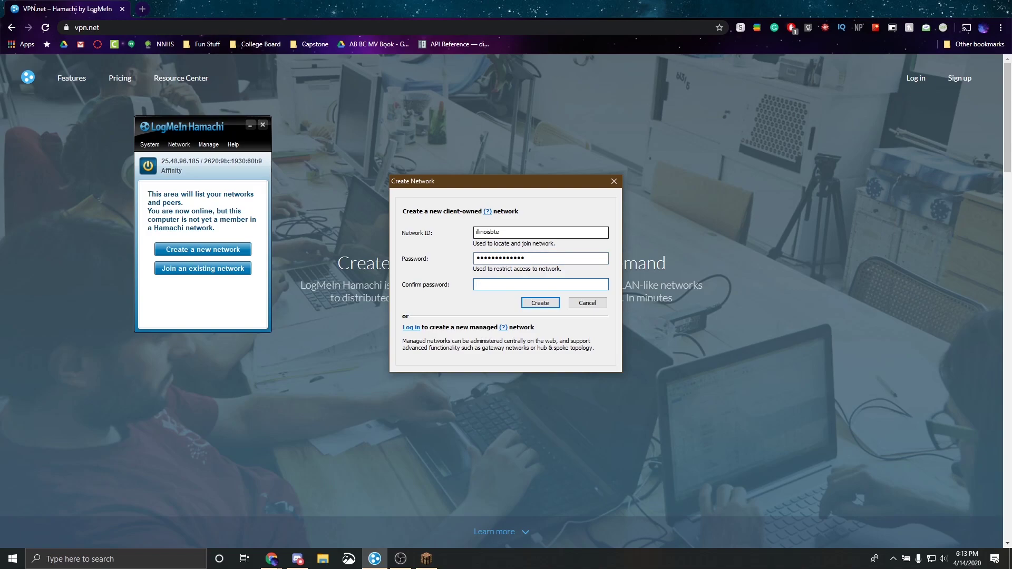
{"action": "type", "text": "•••••••"}
{"action": "key", "text": "BackSpace"}
{"action": "key", "text": "BackSpace"}
{"action": "key", "text": "BackSpace"}
{"action": "key", "text": "BackSpace"}
{"action": "key", "text": "BackSpace"}
{"action": "type", "text": "••••••"}
{"action": "left_click", "coordinate": [539, 302]}
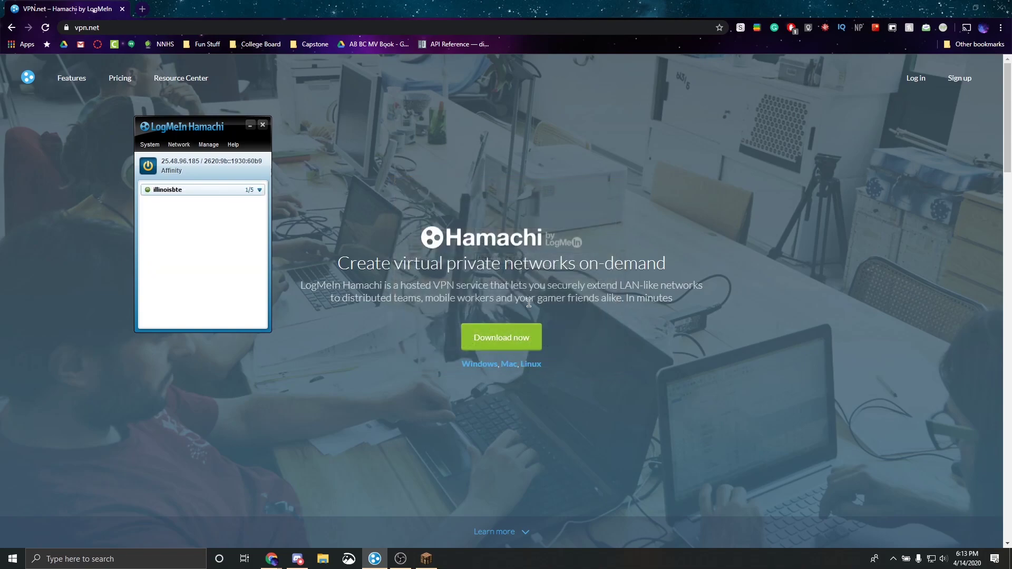
{"action": "mouse_move", "coordinate": [180, 191]}
- Send the friend a Discord DM with the network name illinoisbte, then the network password
{"action": "left_click", "coordinate": [297, 559]}
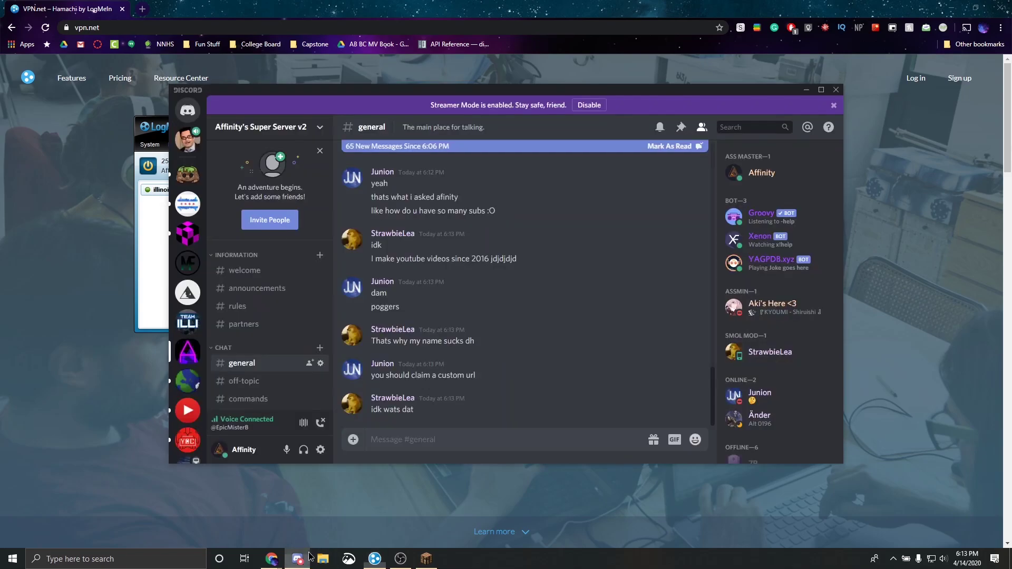
{"action": "left_click", "coordinate": [187, 145]}
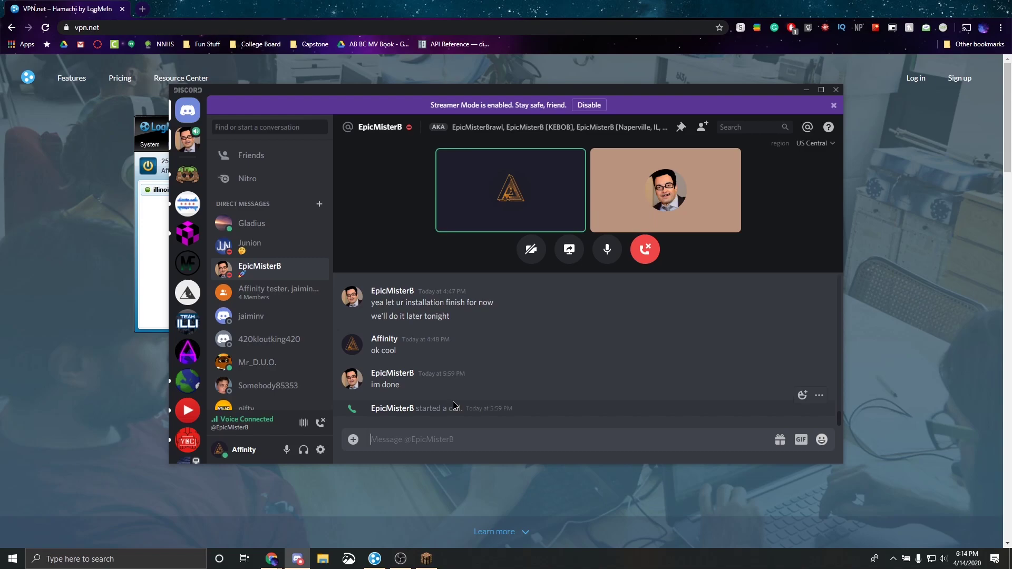
{"action": "type", "text": "hey there"}
{"action": "key", "text": "ctrl+a"}
{"action": "key", "text": "BackSpace"}
{"action": "type", "text": "illinoisbte"}
{"action": "key", "text": "Return"}
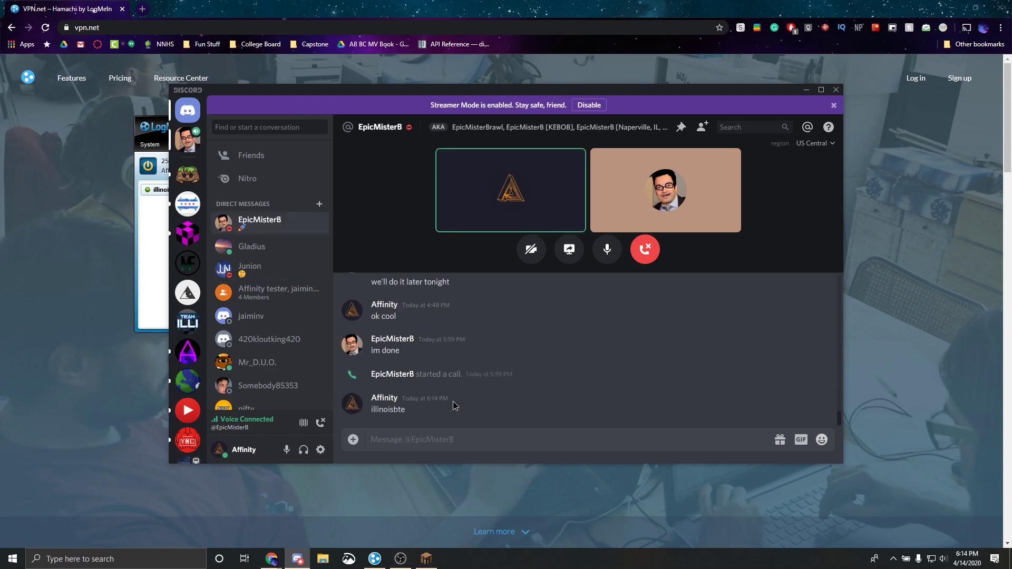
{"action": "left_click_drag", "start_coordinate": [470, 91], "coordinate": [544, 114]}
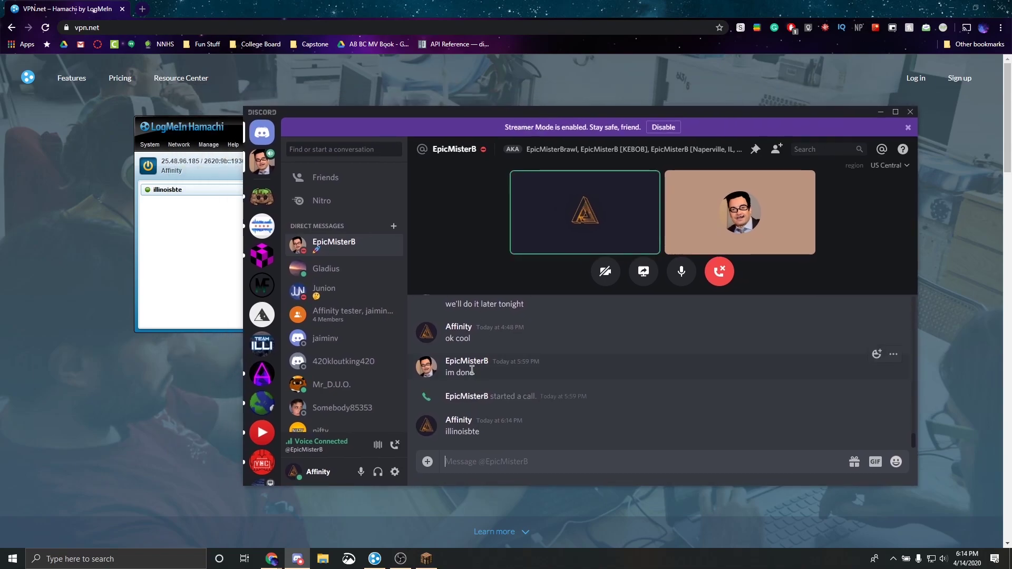
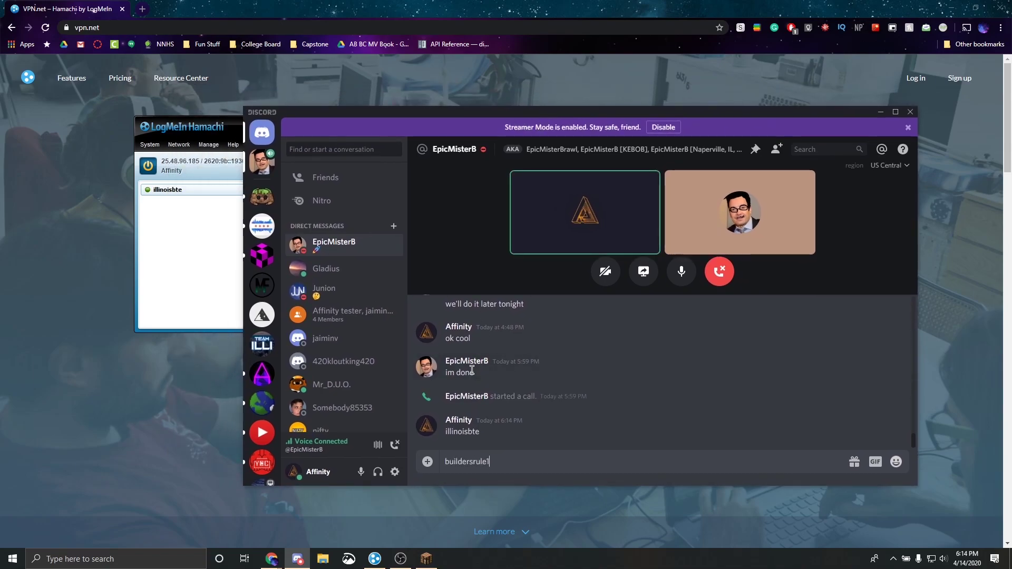
{"action": "key", "text": "Return"}
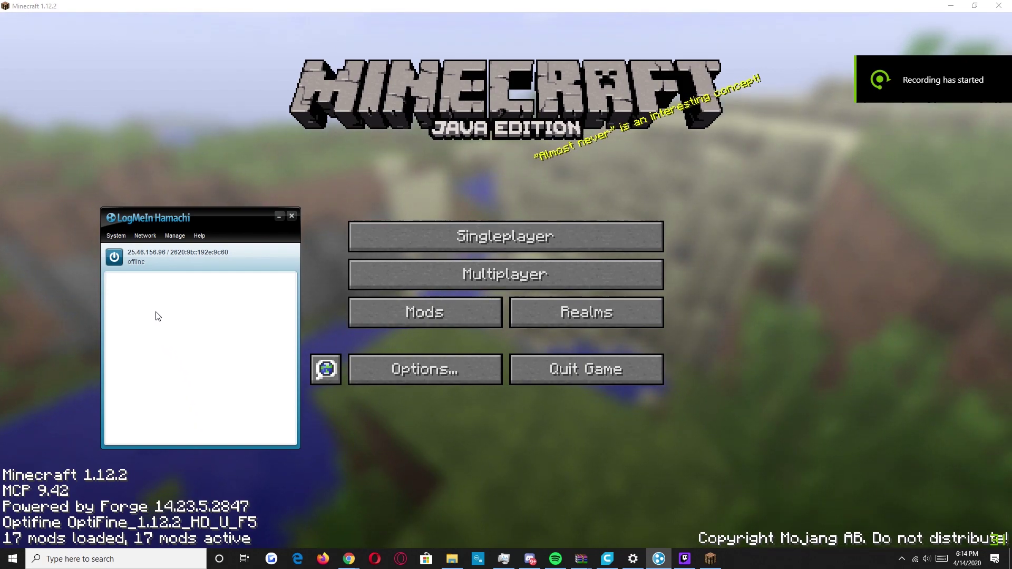
- Power on the Hamachi client and move its window toward the screen centre
{"action": "left_click", "coordinate": [119, 262]}
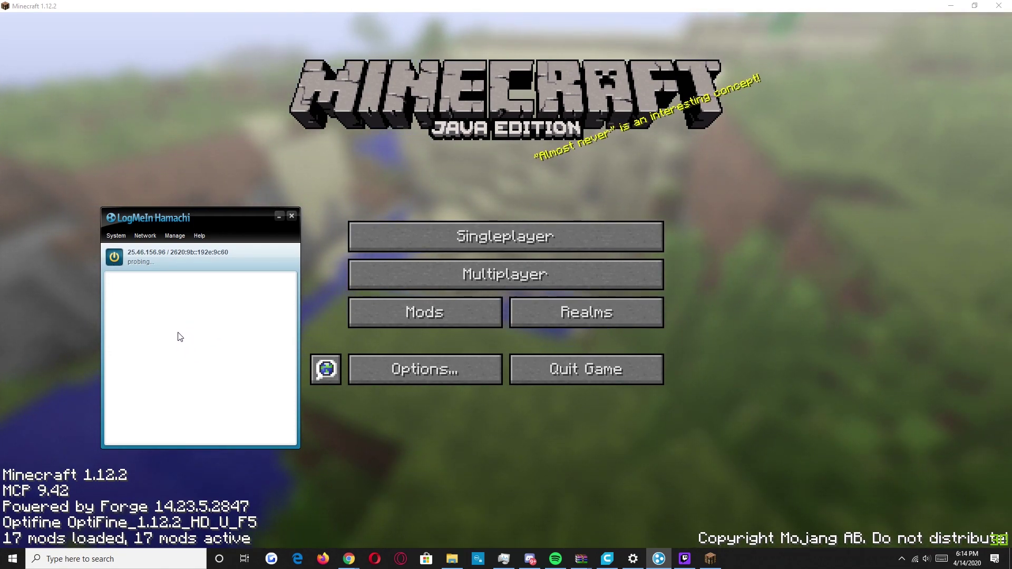
{"action": "left_click_drag", "start_coordinate": [173, 219], "coordinate": [237, 200]}
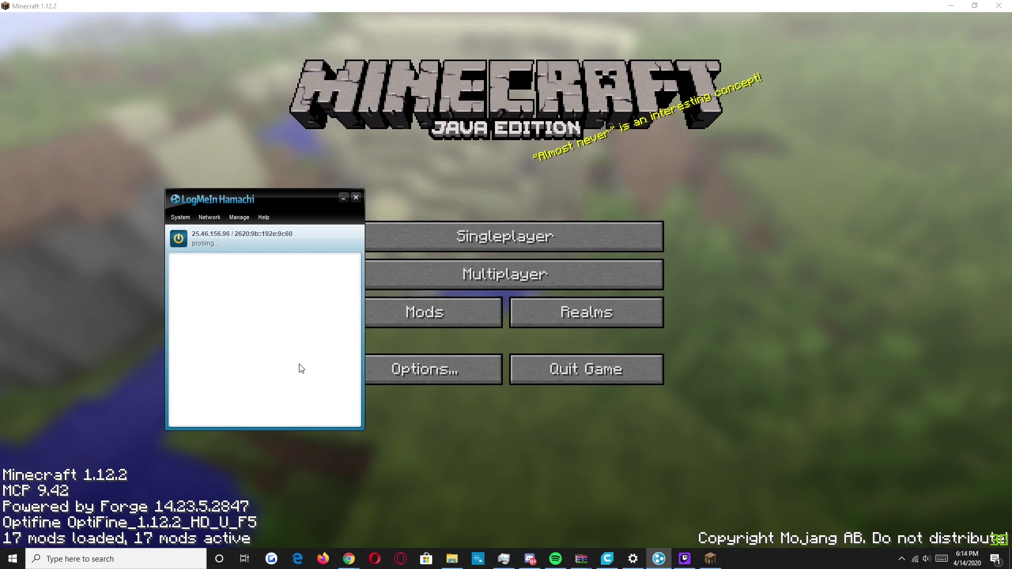
- Join the existing network by pasting illinoisbte and its password
{"action": "left_click", "coordinate": [271, 343]}
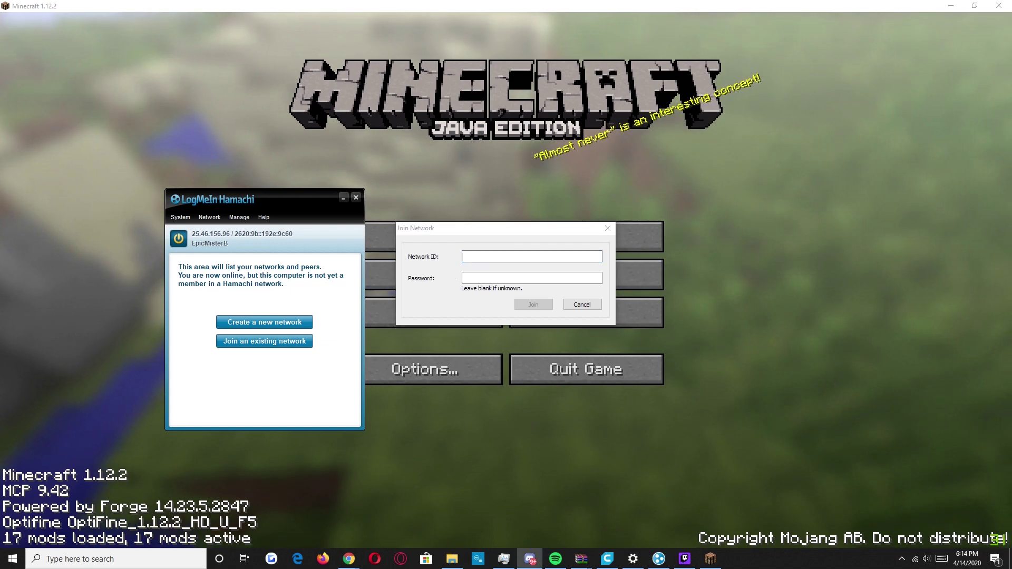
{"action": "left_click", "coordinate": [518, 256]}
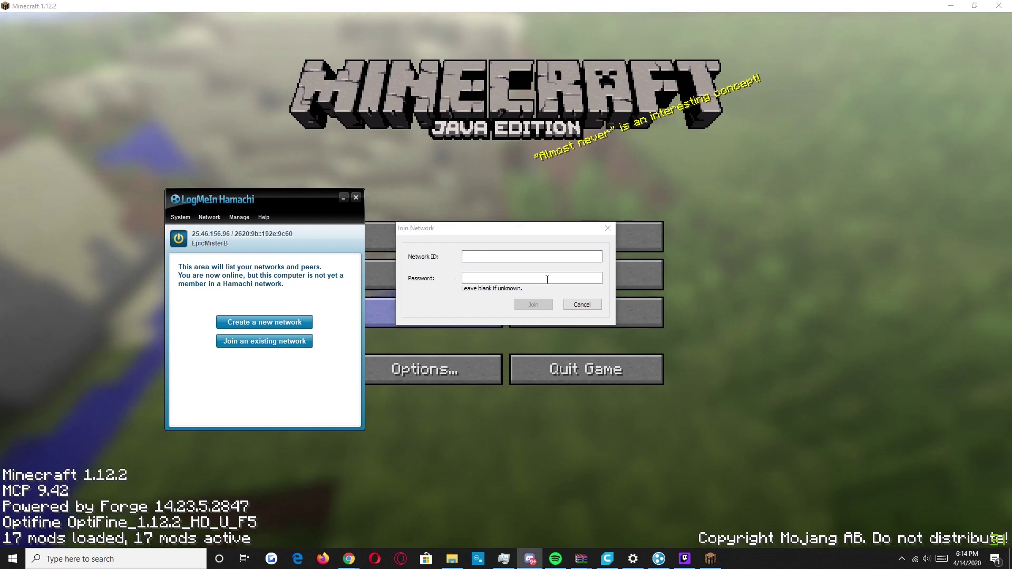
{"action": "right_click", "coordinate": [518, 257]}
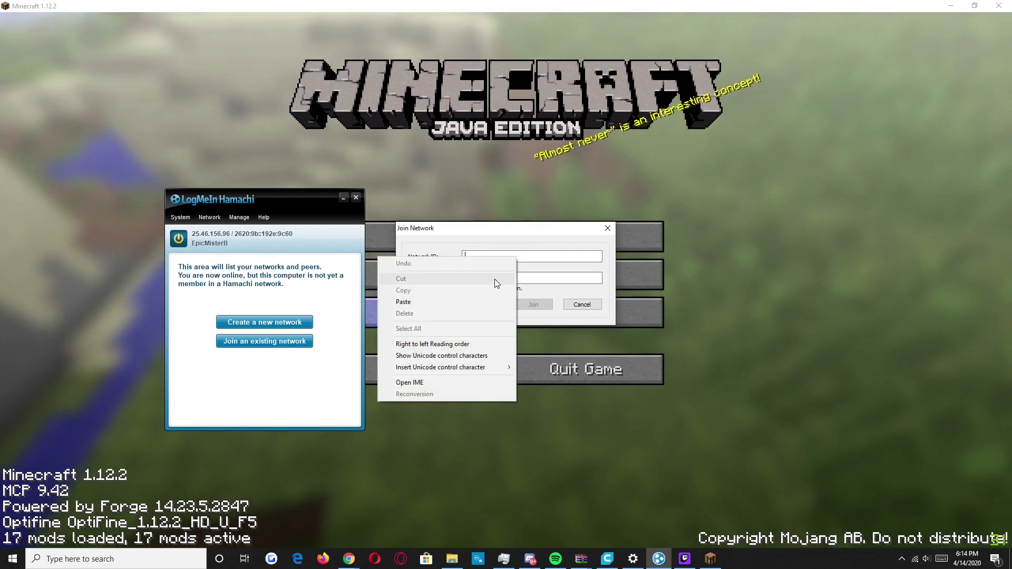
{"action": "left_click", "coordinate": [437, 302]}
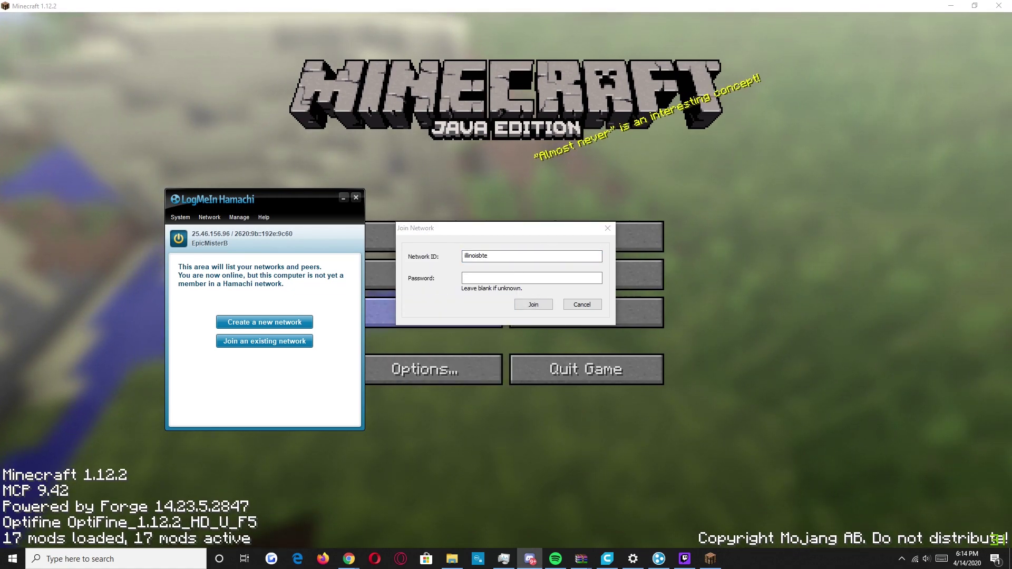
{"action": "right_click", "coordinate": [531, 279]}
{"action": "left_click", "coordinate": [476, 324]}
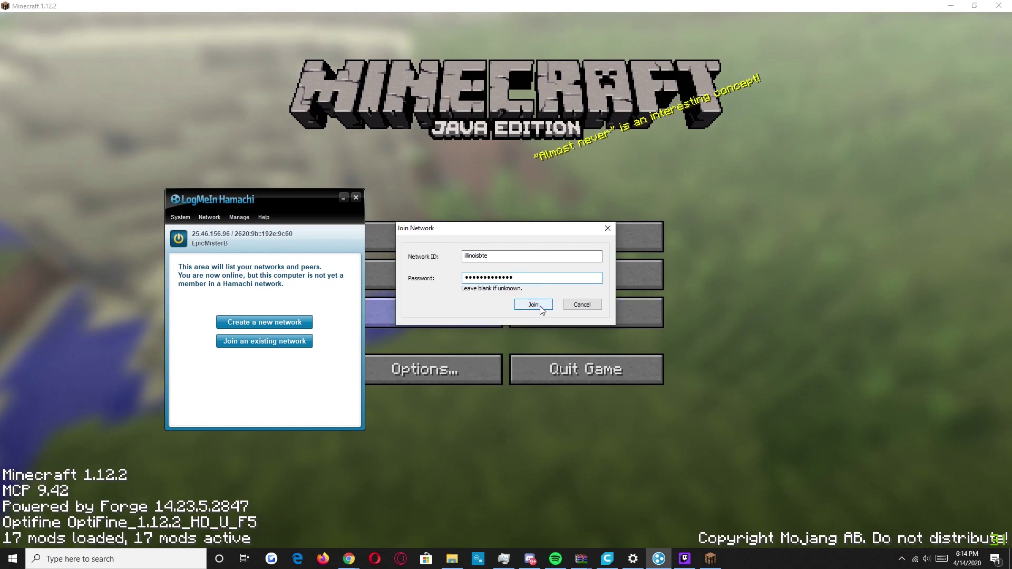
{"action": "left_click", "coordinate": [534, 305]}
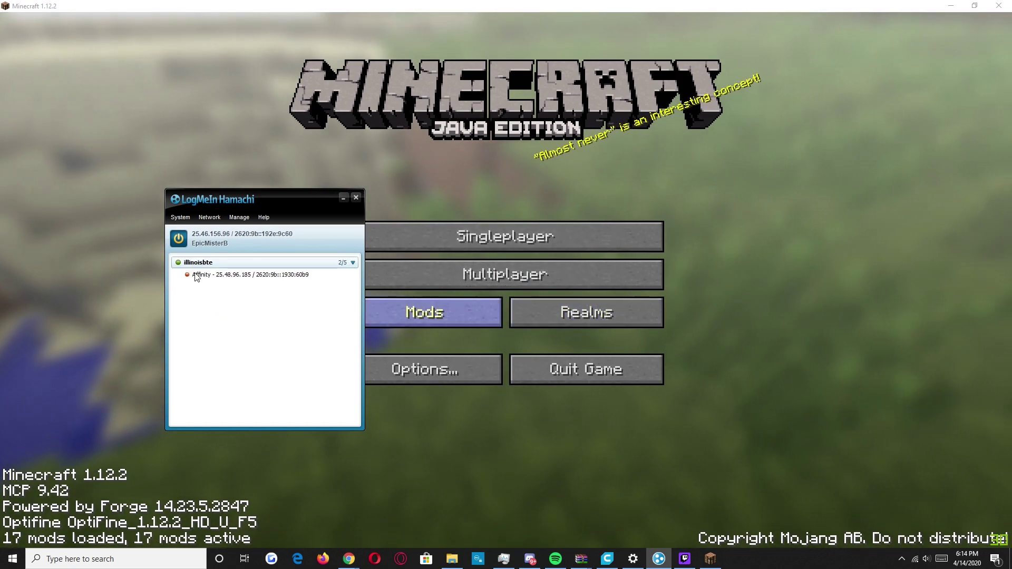
{"action": "mouse_move", "coordinate": [185, 276]}
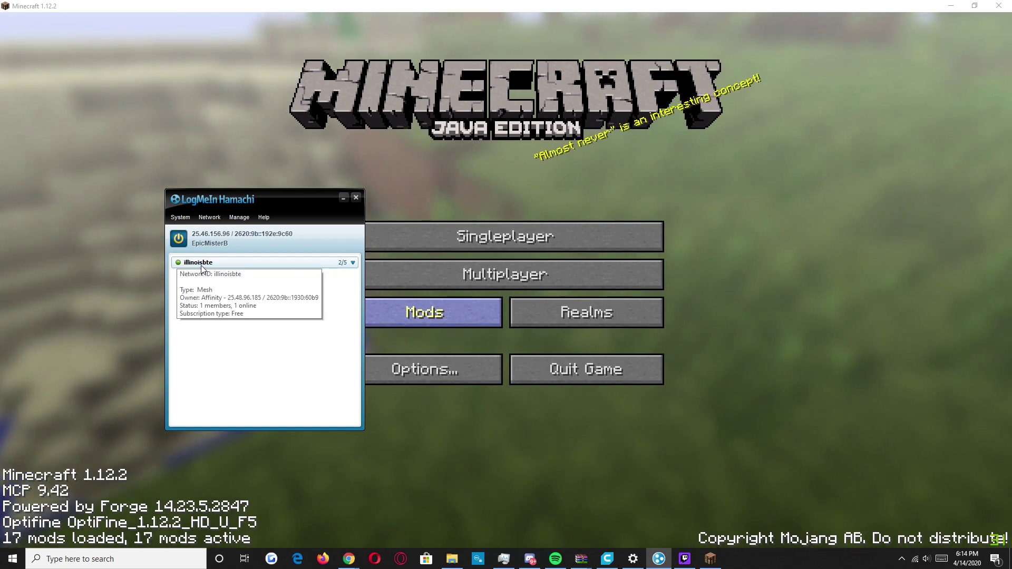
- Select illinoisbte and the host's peer to confirm a direct tunnel connection
{"action": "left_click", "coordinate": [190, 263]}
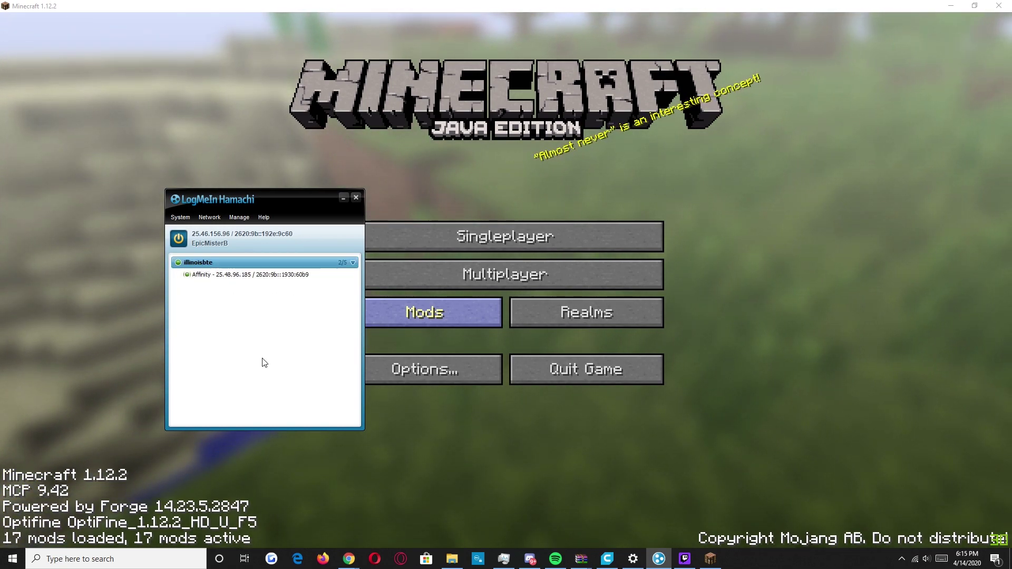
{"action": "mouse_move", "coordinate": [187, 279]}
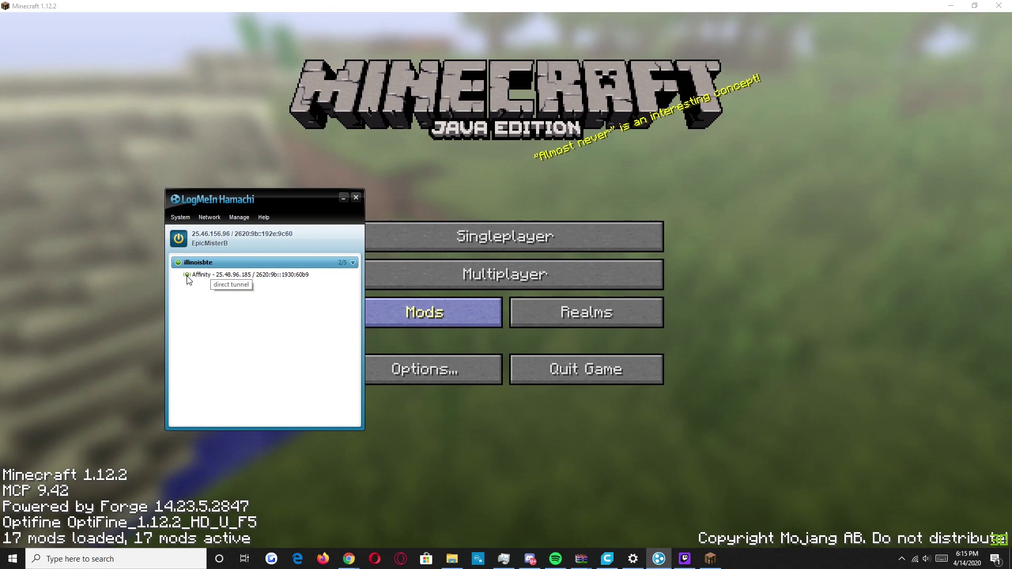
{"action": "left_click", "coordinate": [240, 276]}
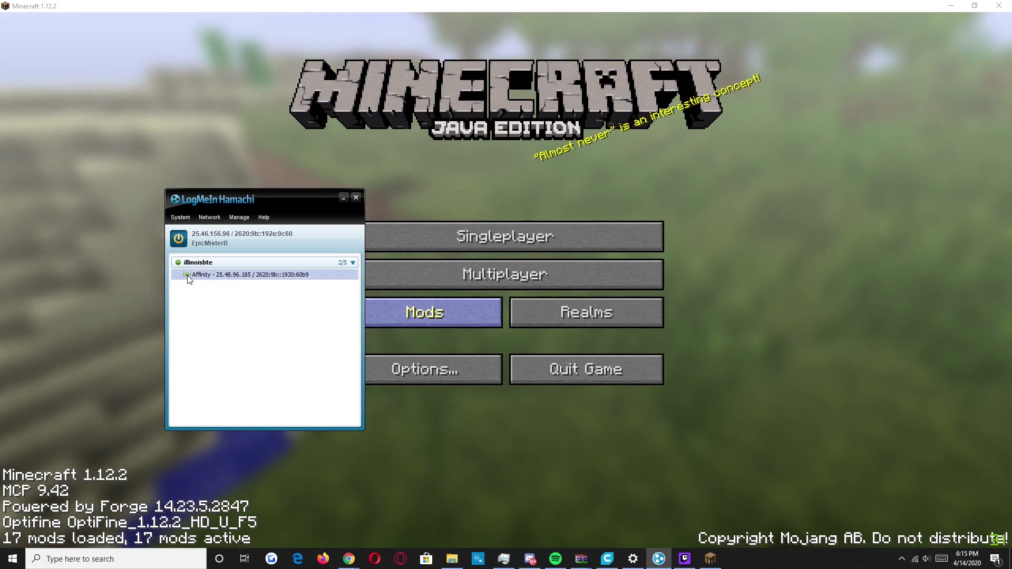
{"action": "mouse_move", "coordinate": [215, 279]}
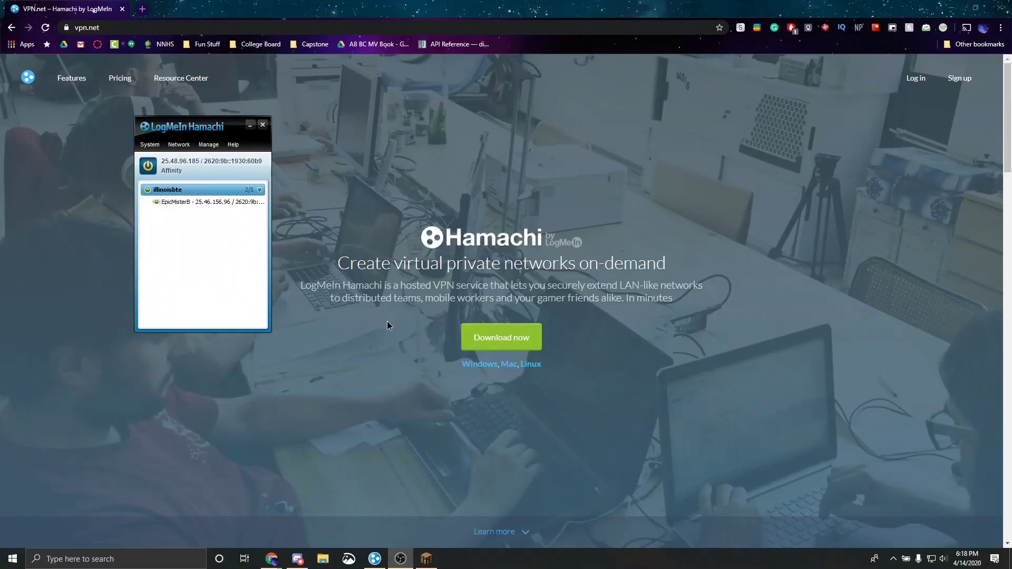
{"action": "right_click", "coordinate": [179, 207]}
{"action": "left_click", "coordinate": [183, 209]}
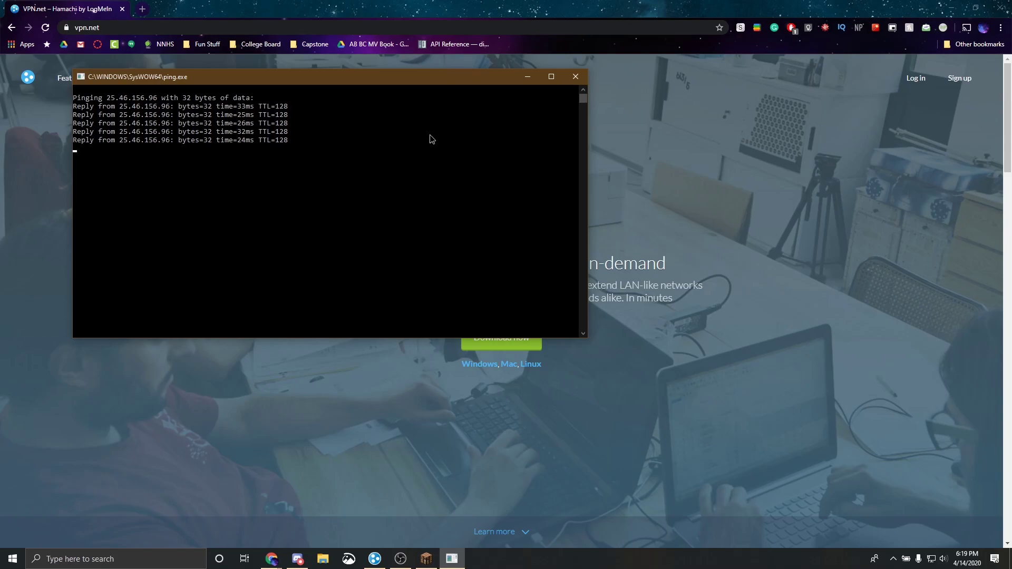
{"action": "left_click", "coordinate": [577, 81]}
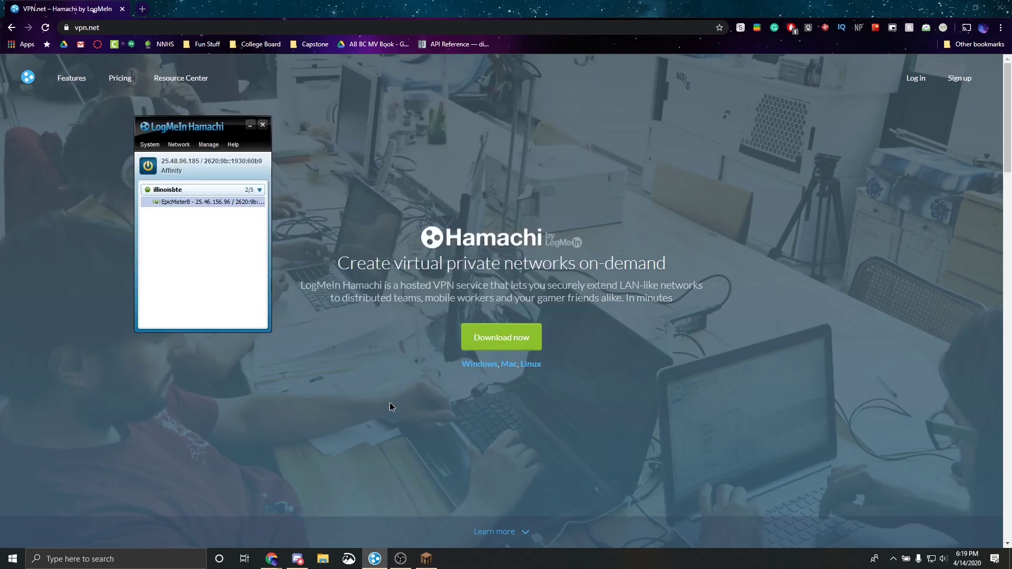
- Load the 1:1 Terra BTE Renewed singleplayer world in Minecraft
{"action": "left_click", "coordinate": [427, 558]}
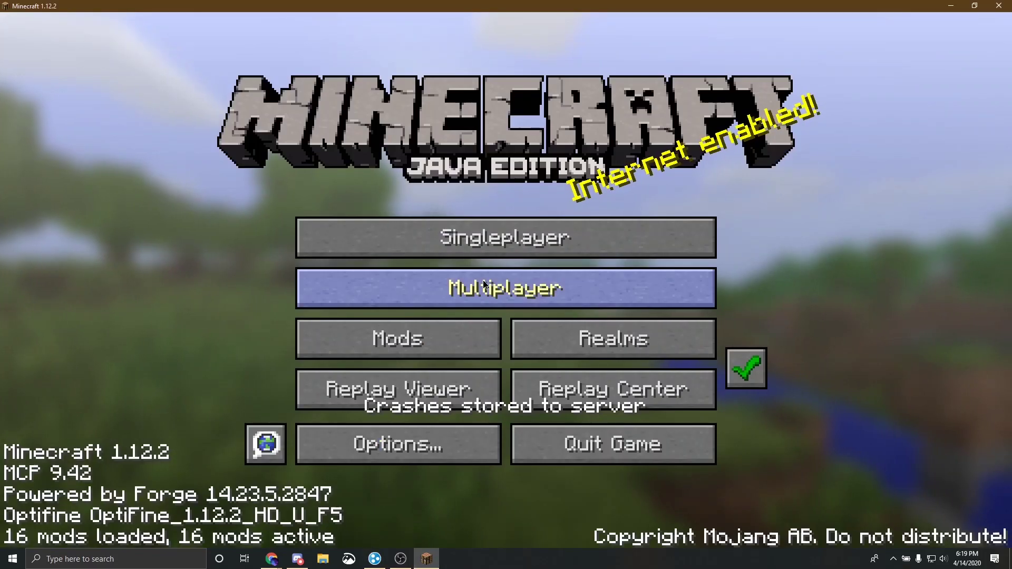
{"action": "left_click", "coordinate": [481, 221]}
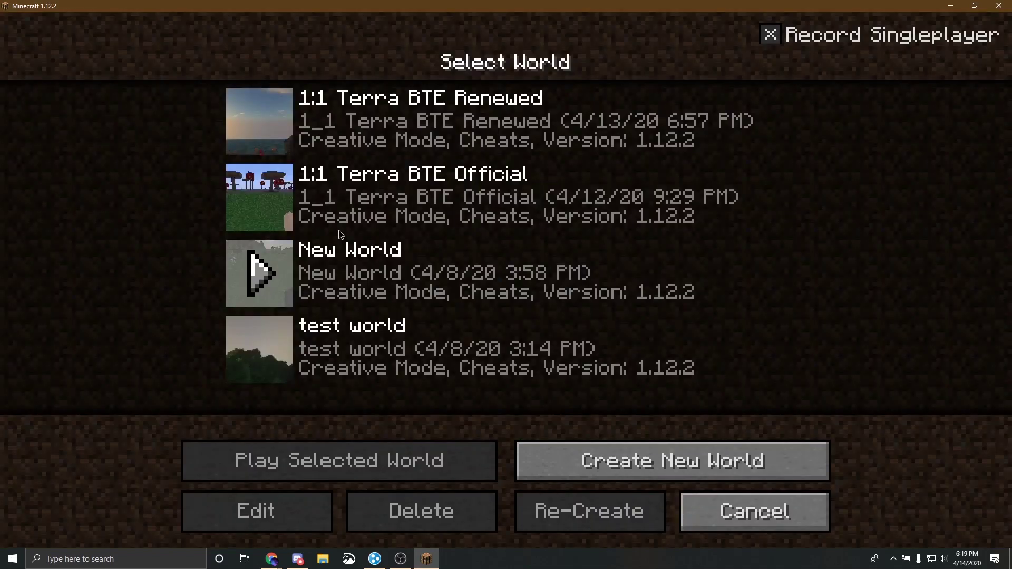
{"action": "double_click", "coordinate": [370, 123]}
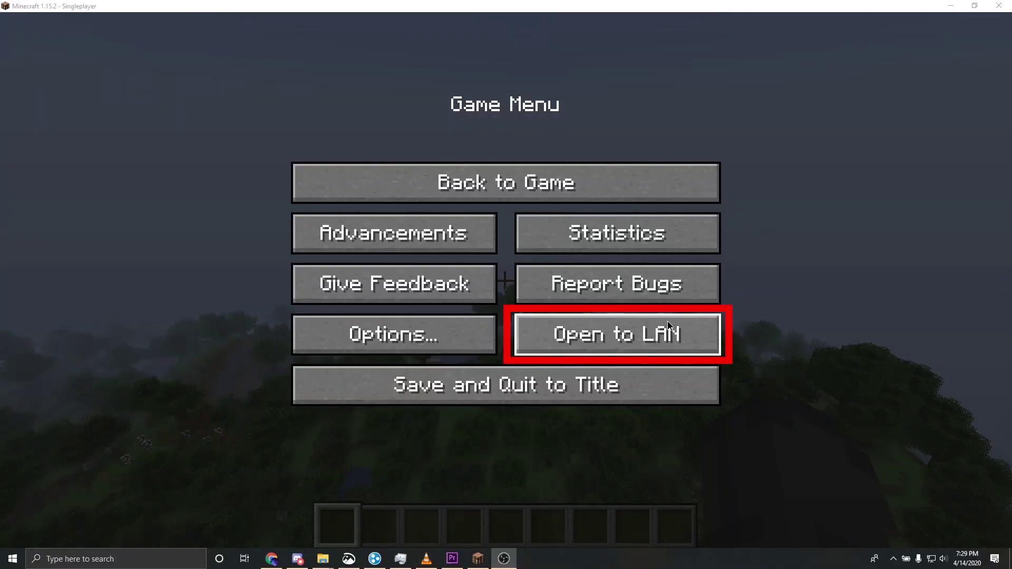
- Open the world to LAN with Creative game mode and cheats allowed
{"action": "left_click", "coordinate": [613, 344]}
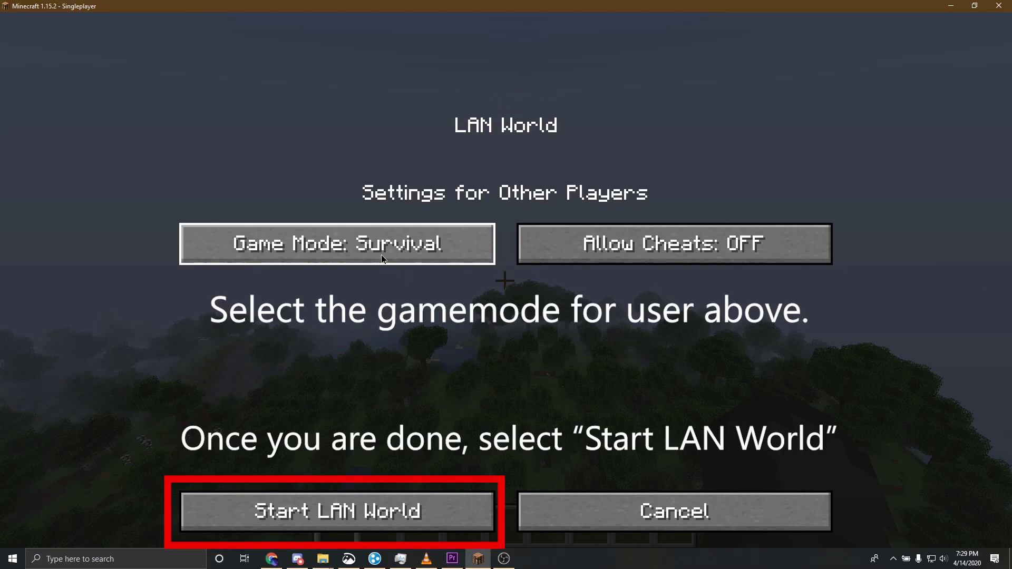
{"action": "left_click", "coordinate": [381, 255]}
{"action": "left_click", "coordinate": [381, 255]}
{"action": "left_click", "coordinate": [527, 242]}
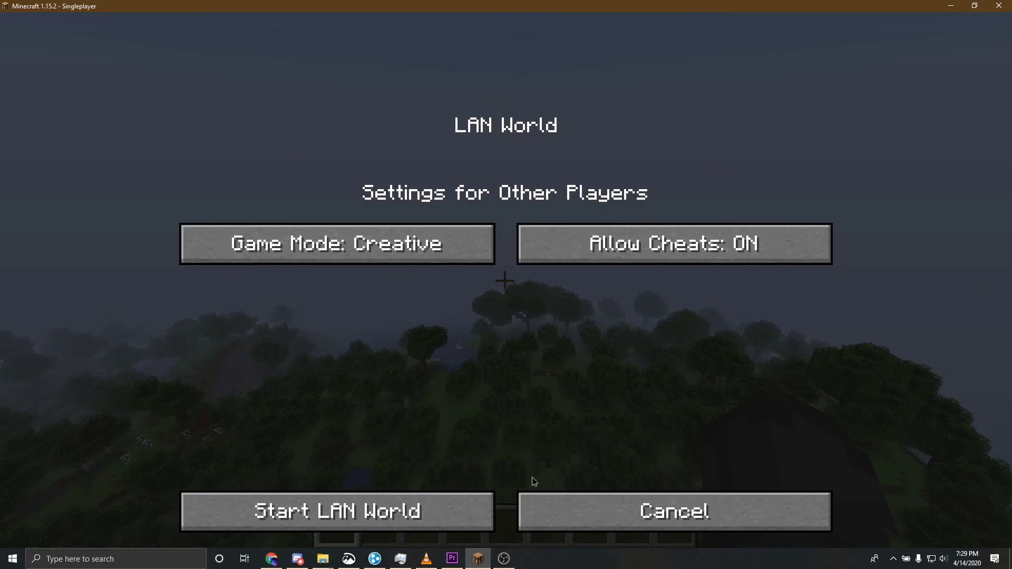
{"action": "left_click", "coordinate": [464, 509]}
{"action": "key", "text": "Escape"}
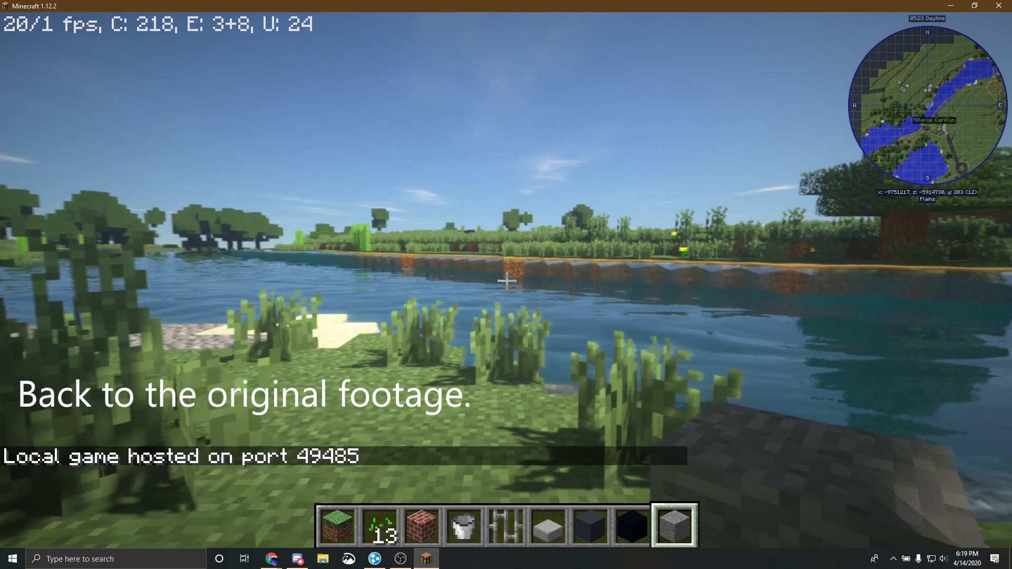
{"action": "key", "text": "t"}
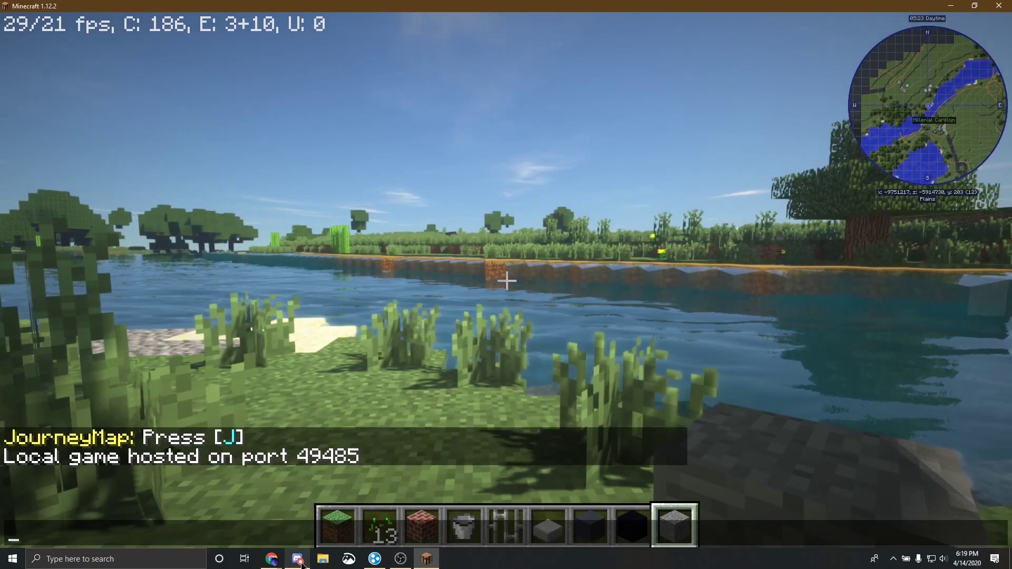
{"action": "mouse_move", "coordinate": [300, 562]}
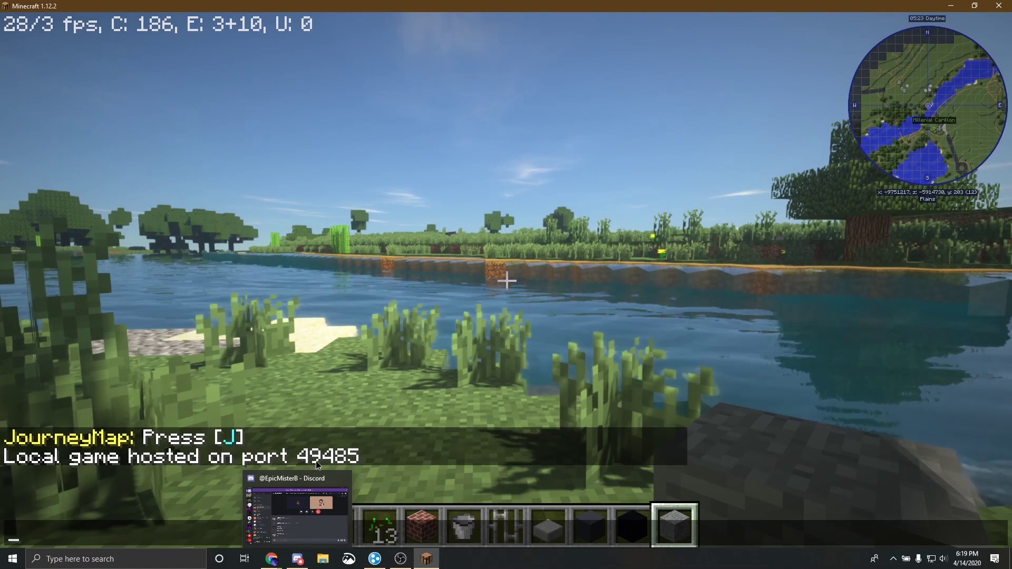
- Message port 49485 to the friend on Discord, then go back to Minecraft
{"action": "left_click", "coordinate": [311, 509]}
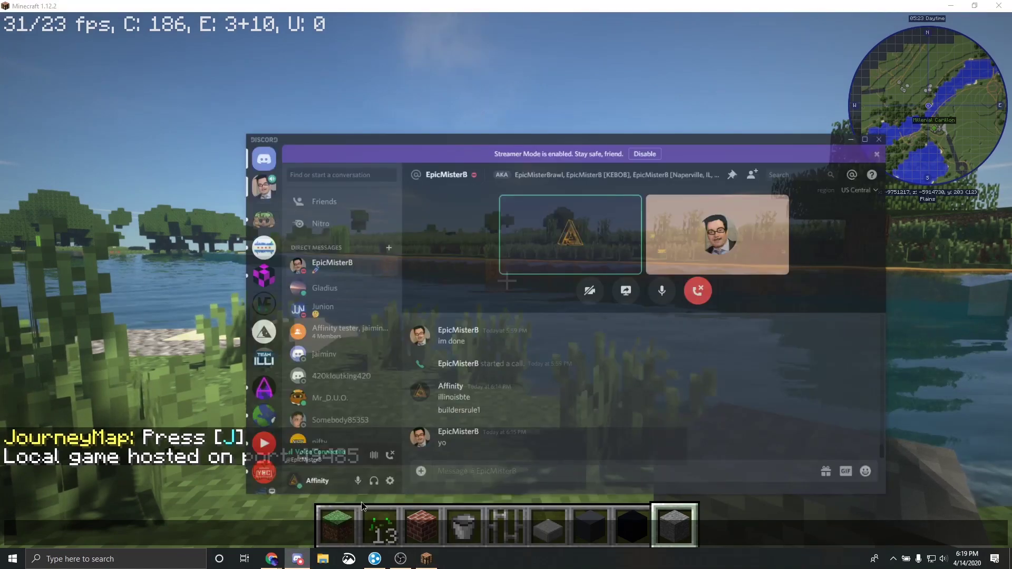
{"action": "type", "text": "4"}
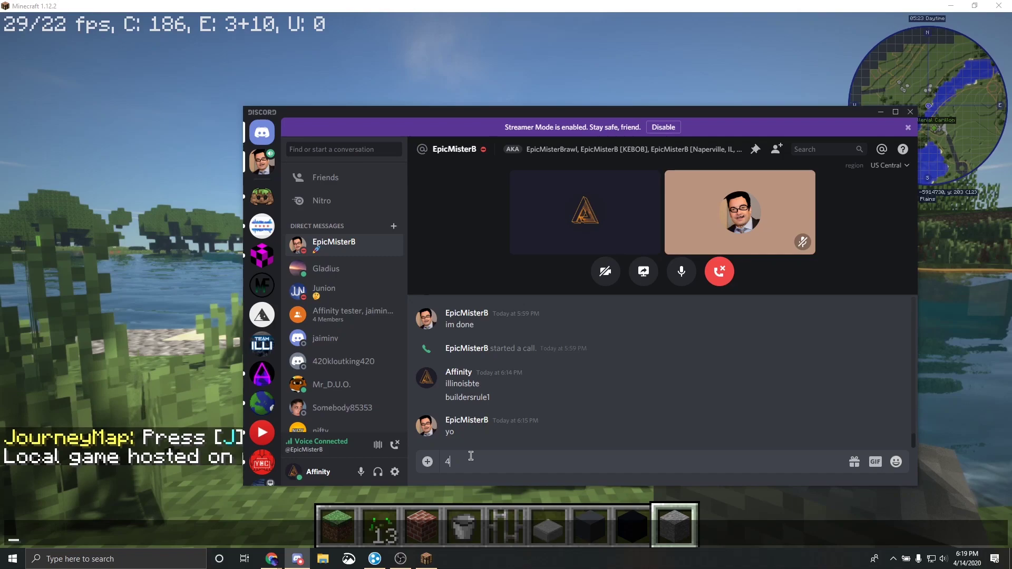
{"action": "left_click_drag", "start_coordinate": [552, 111], "coordinate": [604, 46]}
{"action": "type", "text": "94"}
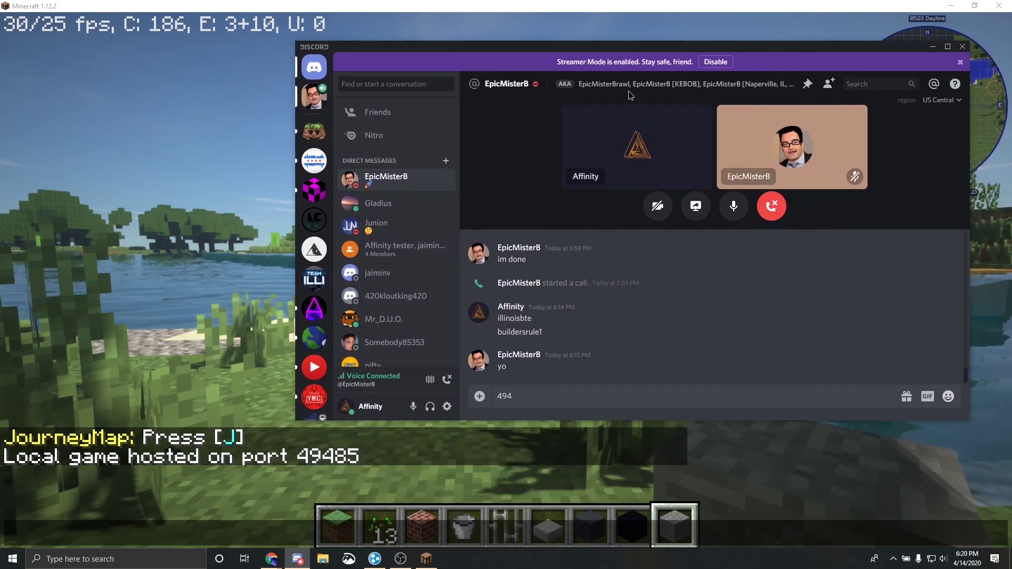
{"action": "type", "text": "85"}
{"action": "key", "text": "Return"}
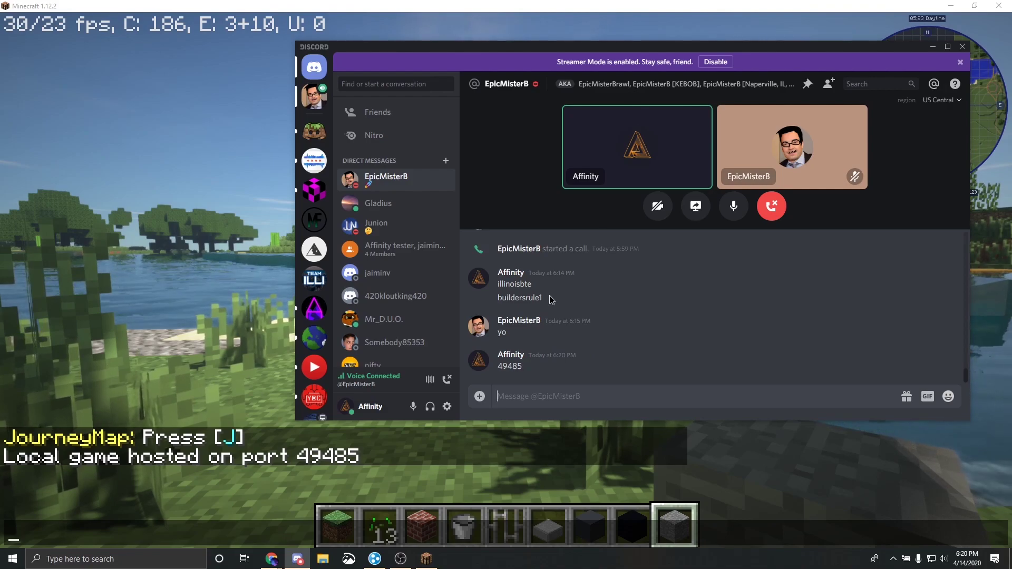
{"action": "left_click", "coordinate": [542, 447]}
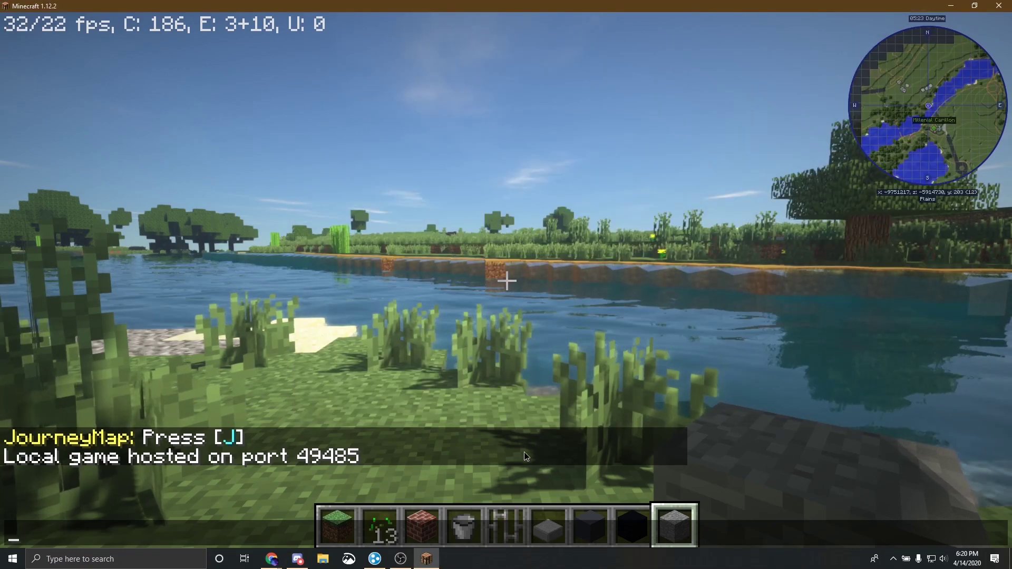
- Copy the host peer's IPv4 address in Hamachi and close Norton Settings
{"action": "key", "text": "Escape"}
{"action": "key", "text": "Escape"}
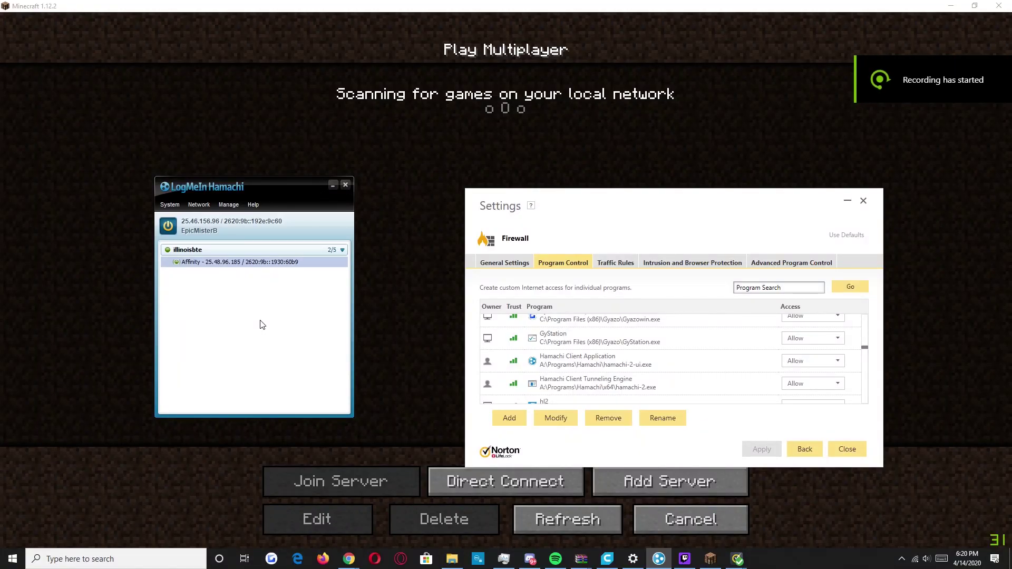
{"action": "left_click_drag", "start_coordinate": [585, 201], "coordinate": [521, 175]}
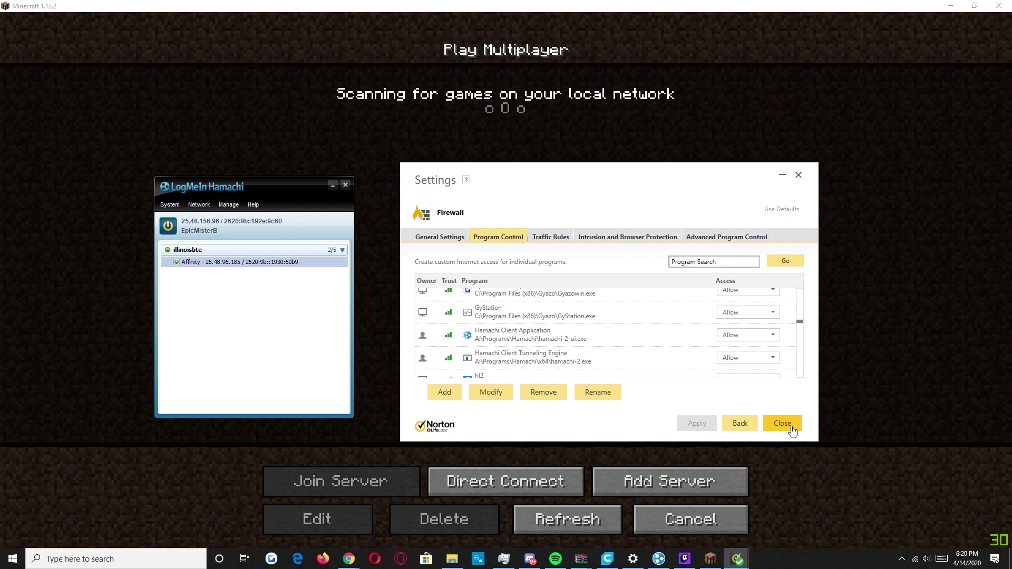
{"action": "right_click", "coordinate": [300, 262]}
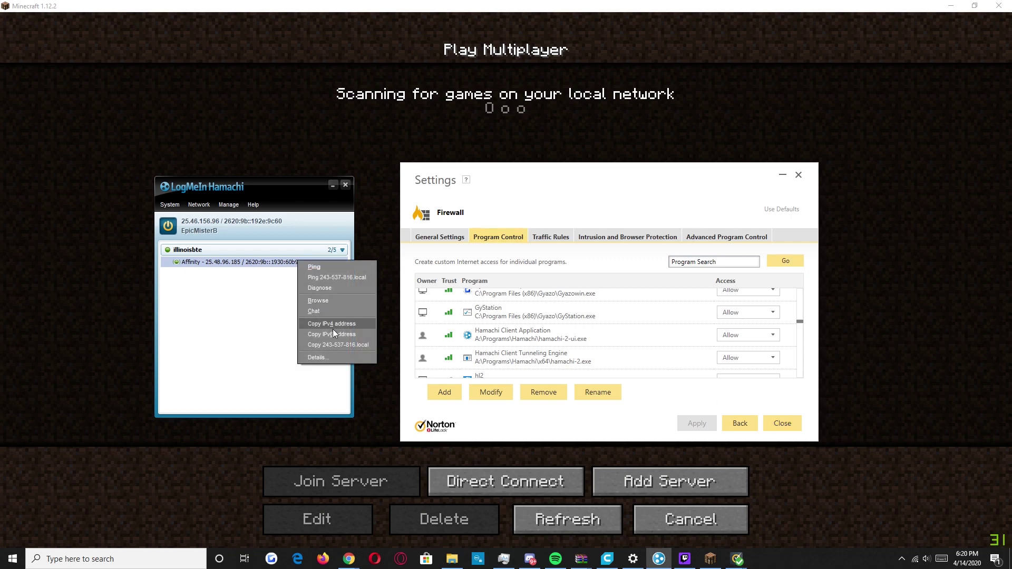
{"action": "right_click", "coordinate": [252, 262]}
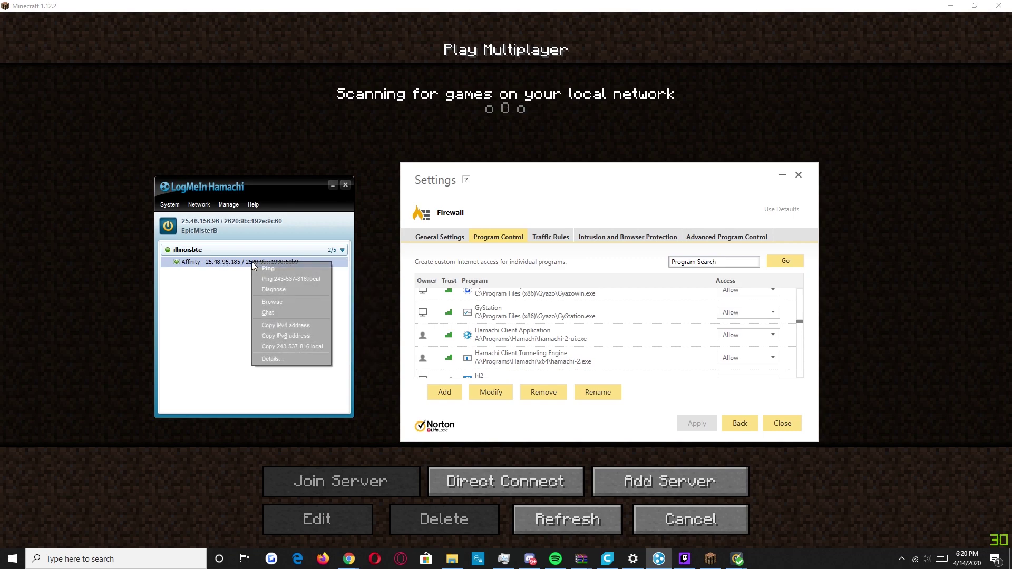
{"action": "left_click", "coordinate": [293, 325]}
{"action": "left_click", "coordinate": [783, 423]}
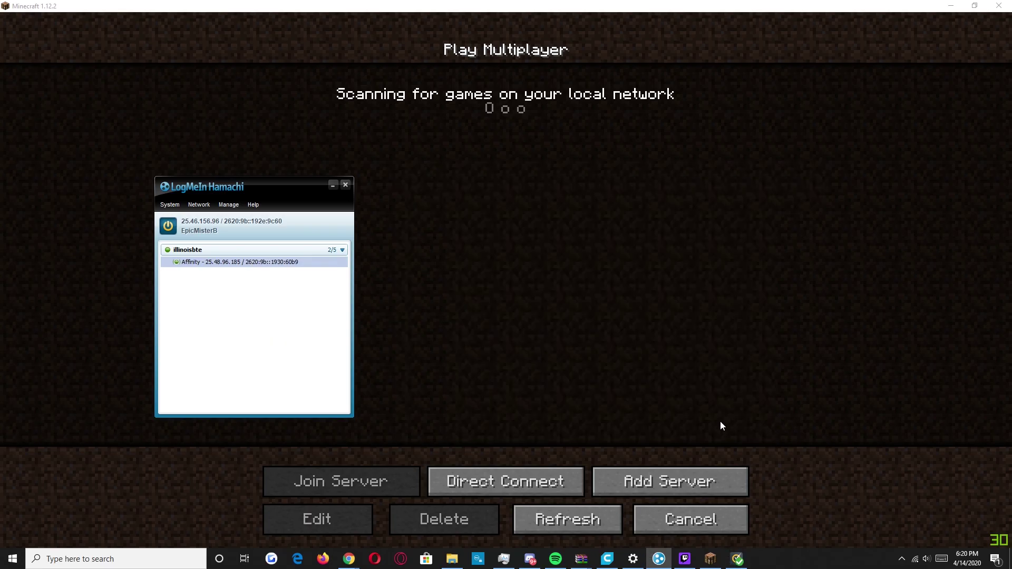
- Direct-connect to 25.48.96.185:49485, replacing the old server address
{"action": "left_click", "coordinate": [472, 324]}
{"action": "left_click", "coordinate": [507, 481]}
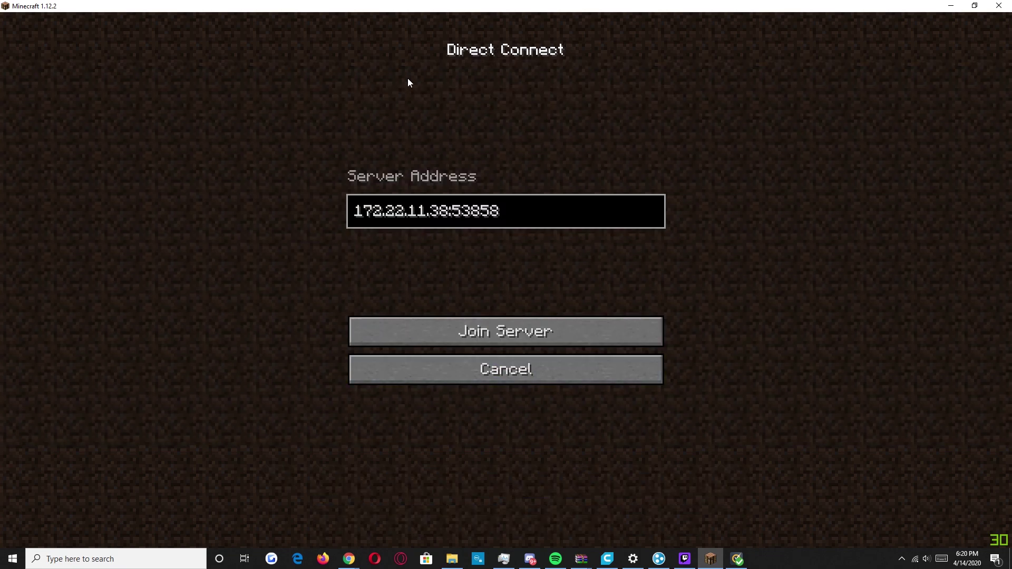
{"action": "key", "text": "BackSpace"}
{"action": "key", "text": "BackSpace"}
{"action": "key", "text": "BackSpace"}
{"action": "key", "text": "BackSpace"}
{"action": "key", "text": "BackSpace"}
{"action": "key", "text": "BackSpace"}
{"action": "key", "text": "BackSpace"}
{"action": "key", "text": "BackSpace"}
{"action": "key", "text": "BackSpace"}
{"action": "key", "text": "BackSpace"}
{"action": "key", "text": "BackSpace"}
{"action": "key", "text": "BackSpace"}
{"action": "key", "text": "BackSpace"}
{"action": "key", "text": "BackSpace"}
{"action": "key", "text": "BackSpace"}
{"action": "key", "text": "BackSpace"}
{"action": "key", "text": "BackSpace"}
{"action": "key", "text": "BackSpace"}
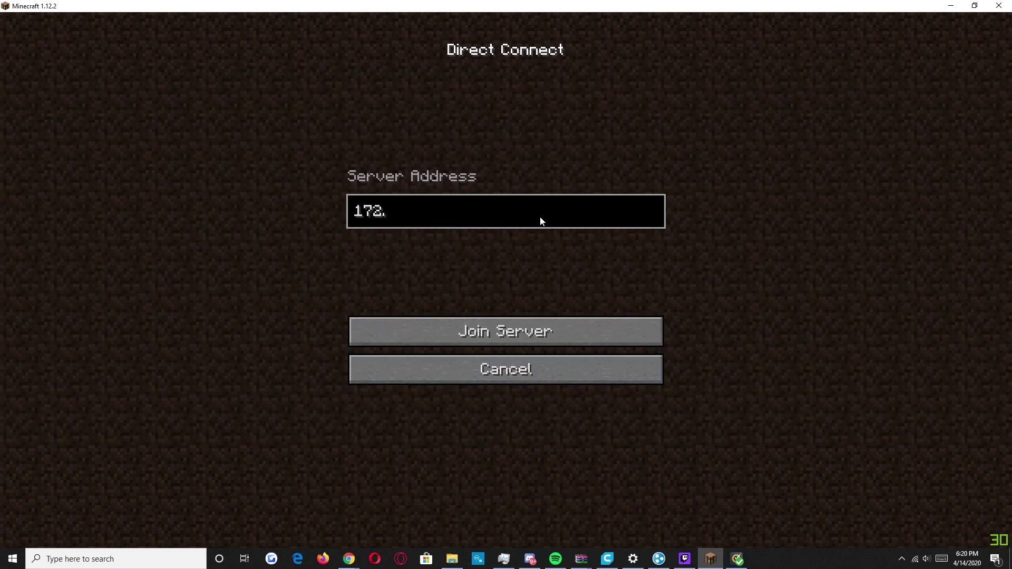
{"action": "key", "text": "ctrl+v"}
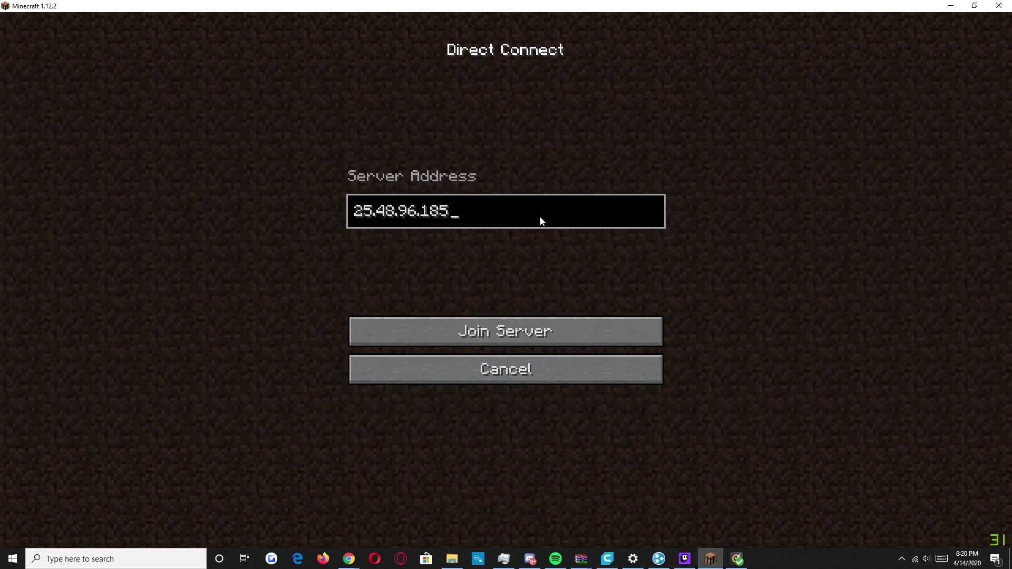
{"action": "type", "text": ":"}
{"action": "key", "text": "alt+Tab"}
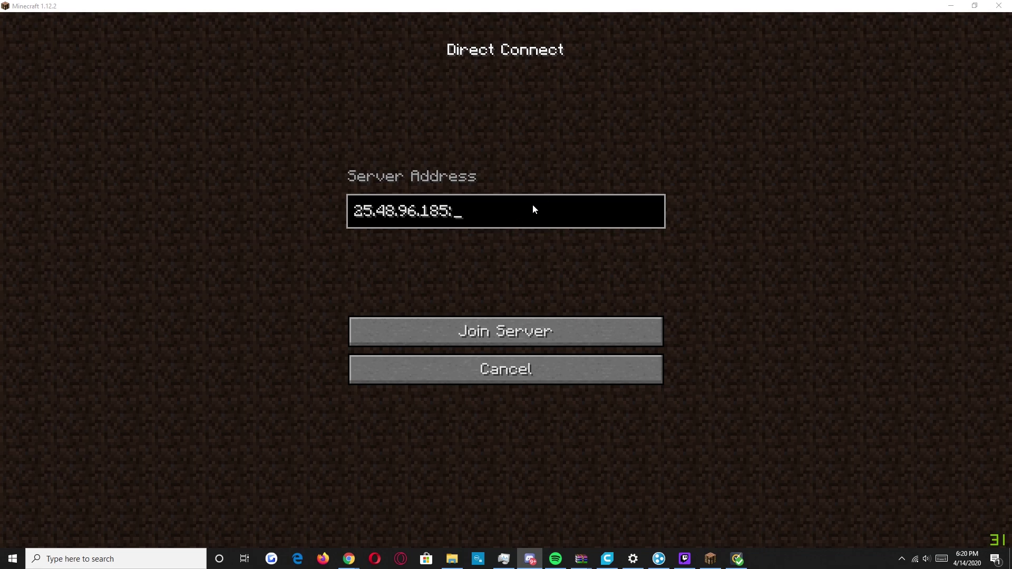
{"action": "key", "text": "alt+Tab"}
{"action": "key", "text": "ctrl+v"}
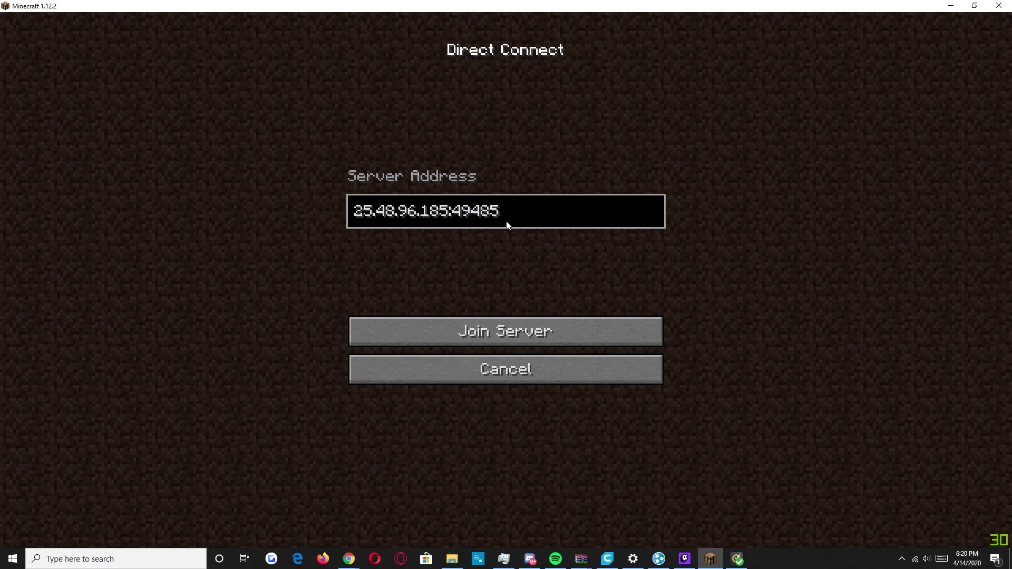
{"action": "left_click", "coordinate": [488, 331]}
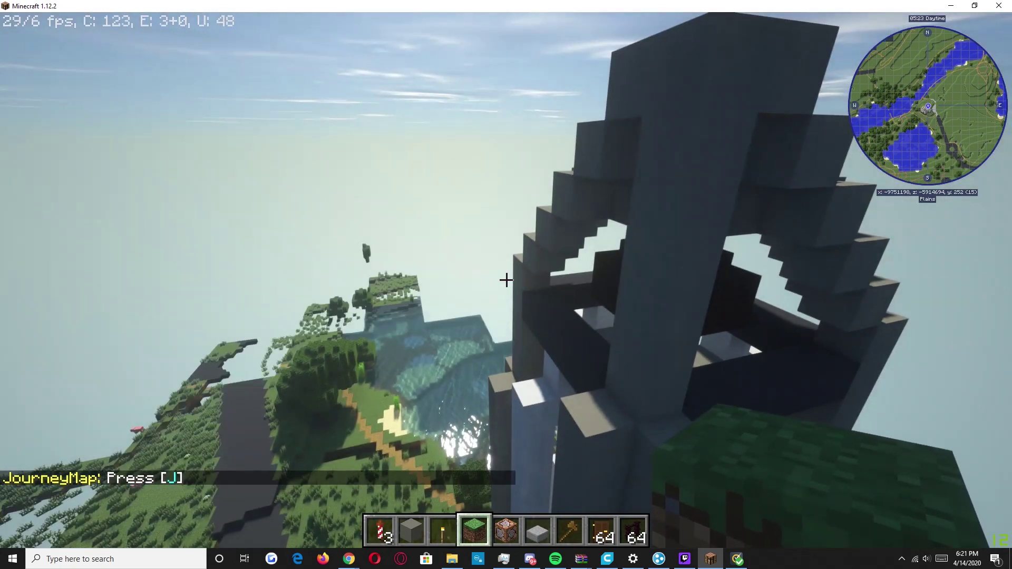
- Show the player list to confirm both players are in the world
{"action": "key", "text": "Tab"}
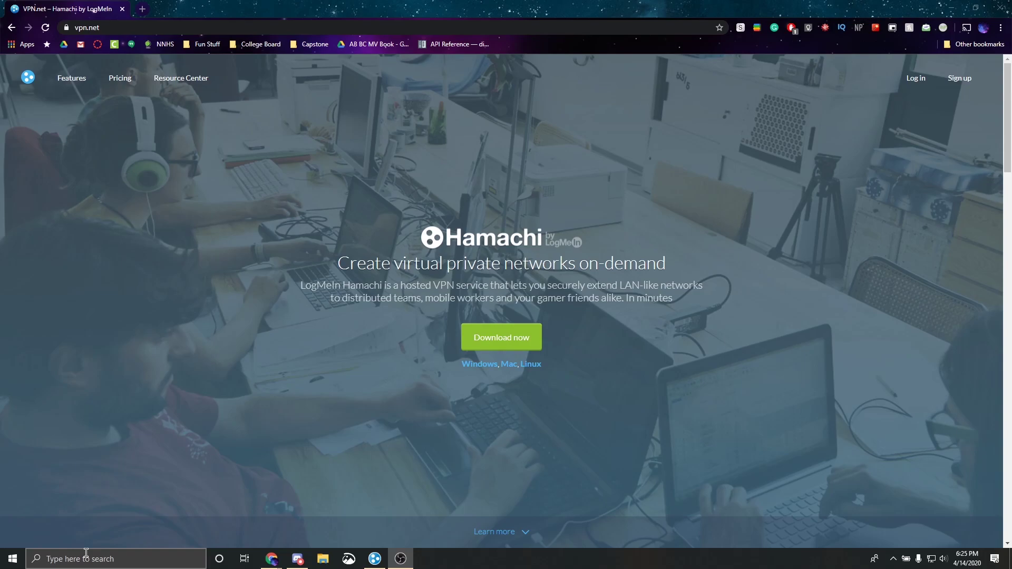
- Search Windows for 'advanced security' and launch Windows Defender Firewall with Advanced Security
{"action": "left_click", "coordinate": [86, 554]}
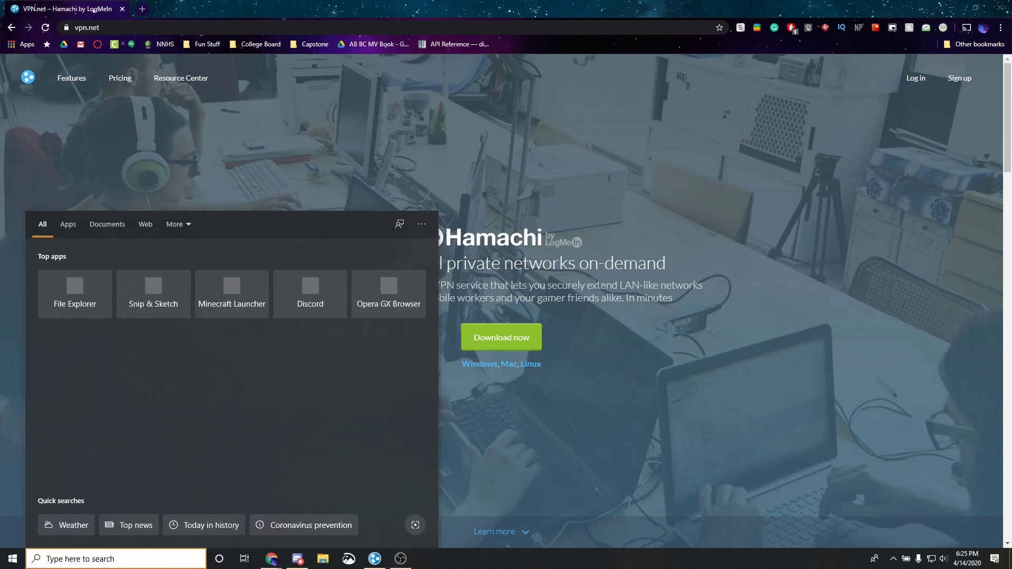
{"action": "type", "text": "advanc"}
{"action": "key", "text": "BackSpace"}
{"action": "type", "text": "nced s"}
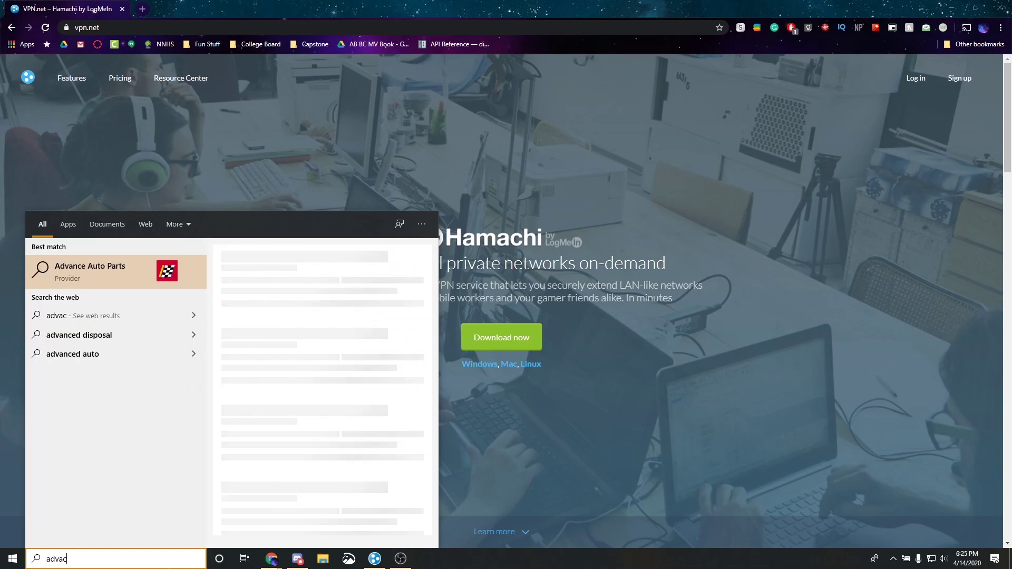
{"action": "type", "text": "ecurity"}
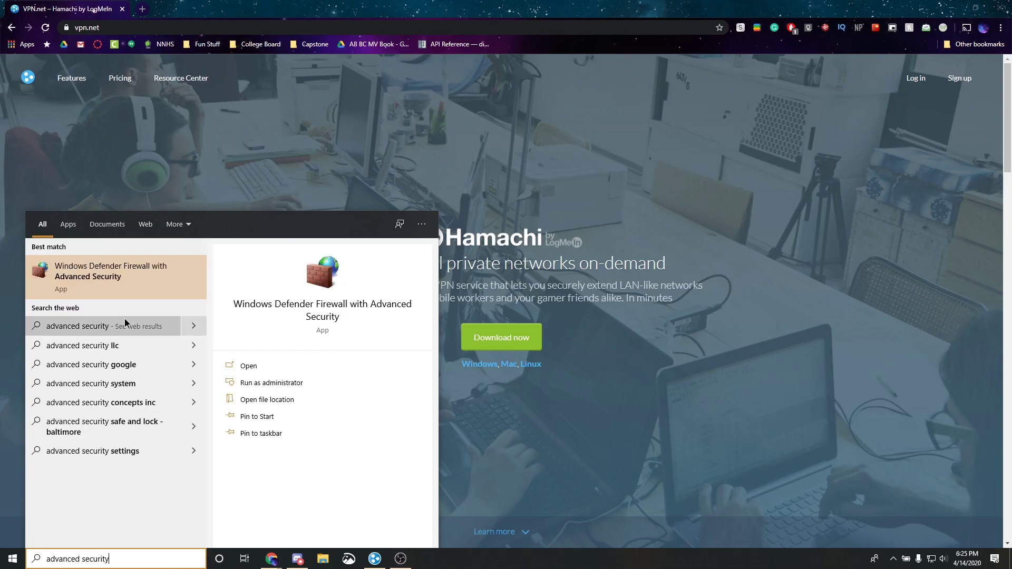
{"action": "left_click", "coordinate": [109, 283]}
{"action": "left_click", "coordinate": [255, 314]}
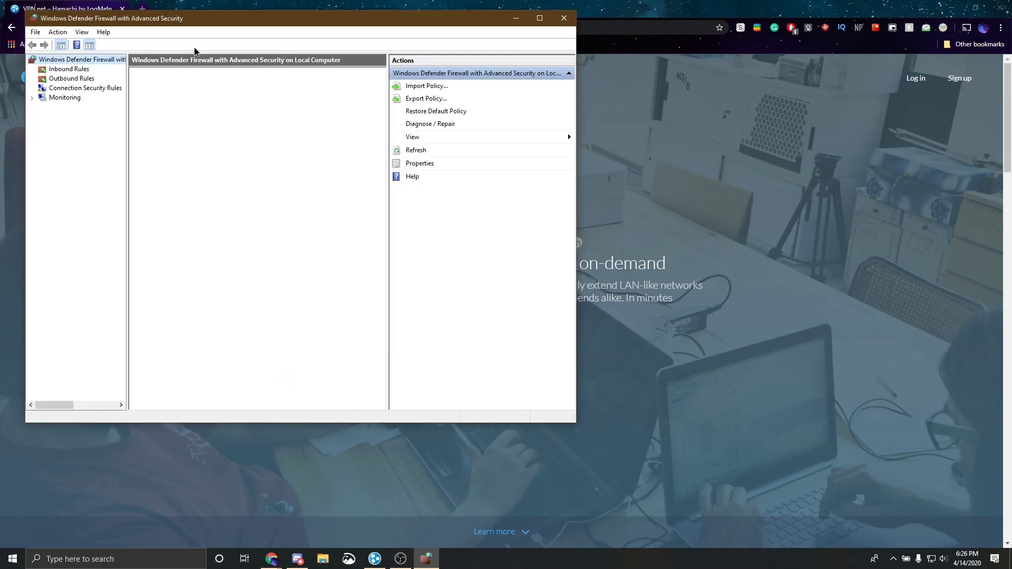
- Centre the firewall window and show Inbound Rules, scrolled down to the Hamachi Client Application entries
{"action": "left_click_drag", "start_coordinate": [205, 19], "coordinate": [379, 52]}
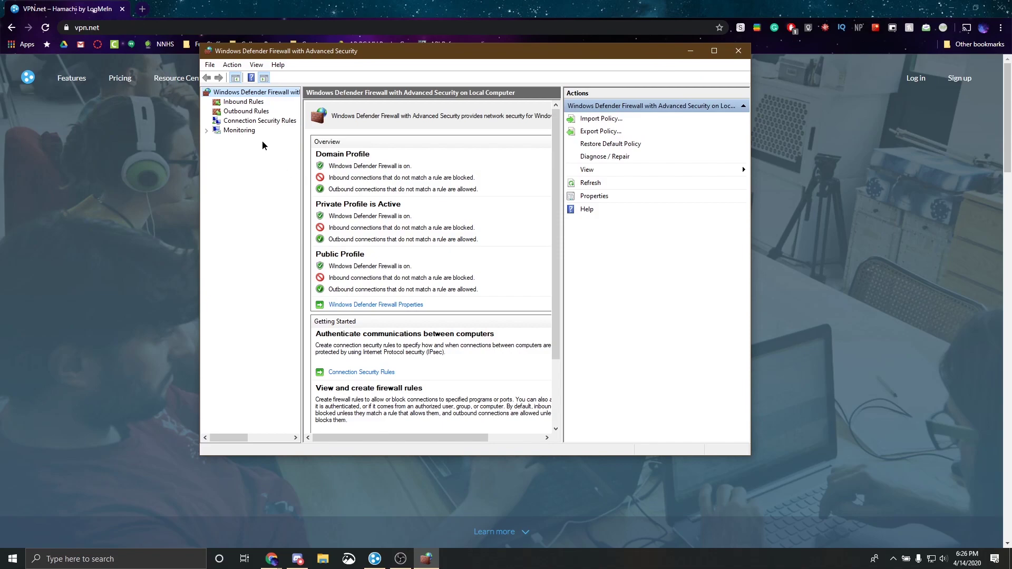
{"action": "left_click", "coordinate": [231, 102]}
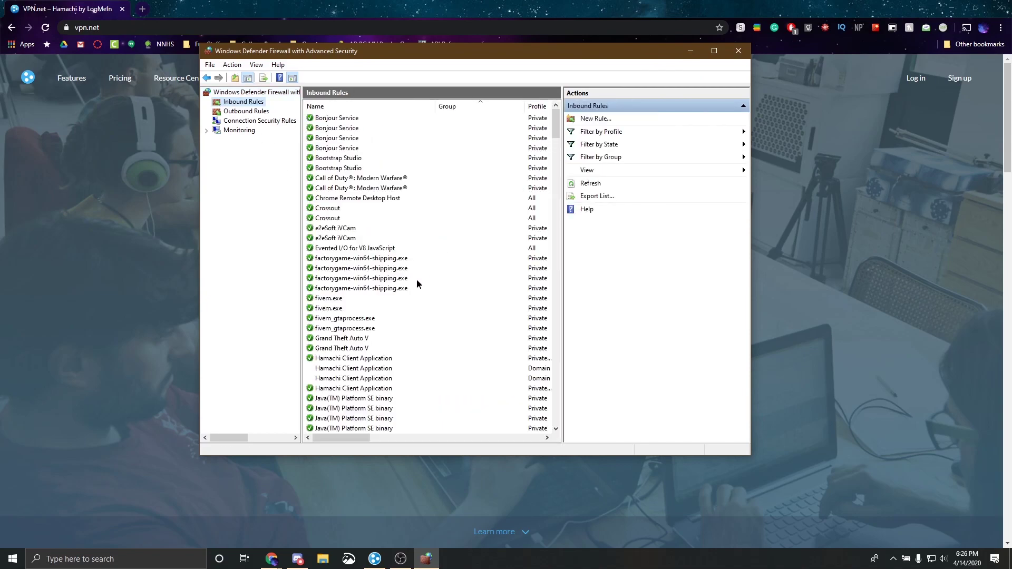
{"action": "scroll", "coordinate": [410, 281], "scroll_direction": "down", "scroll_amount": 1}
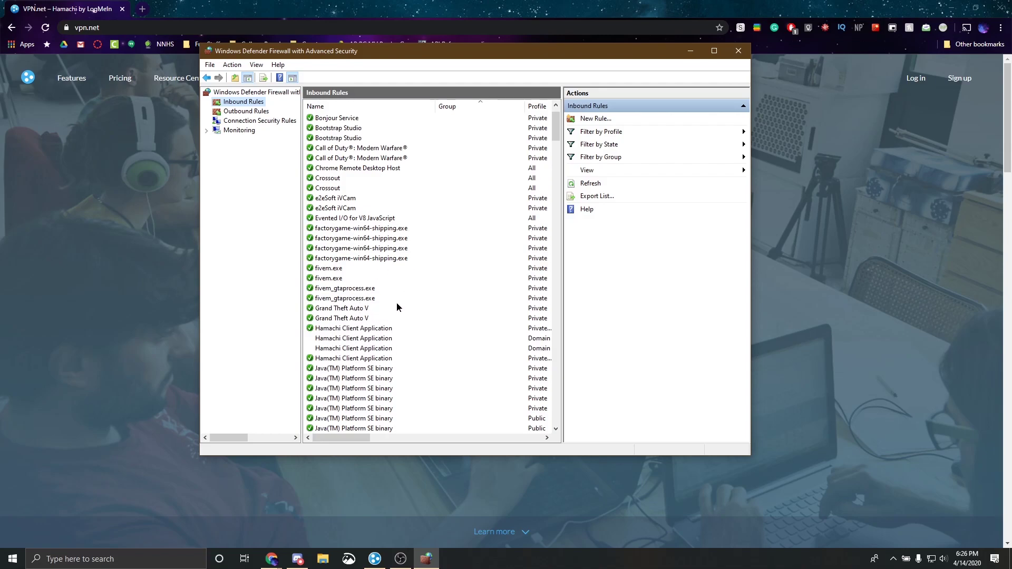
- Review and enable each of the two disabled Hamachi Client Application inbound rules
{"action": "left_click", "coordinate": [361, 342]}
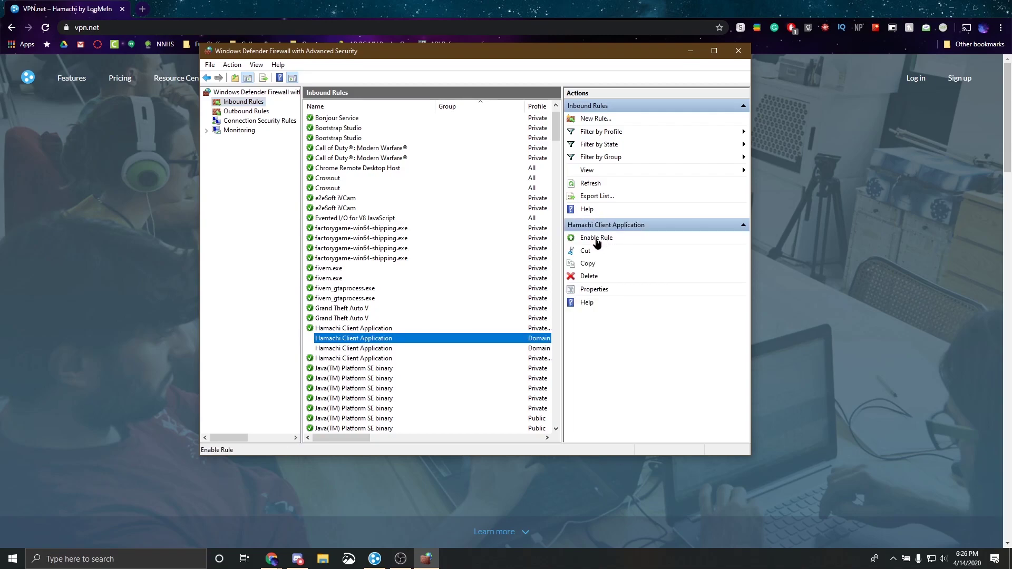
{"action": "double_click", "coordinate": [359, 342]}
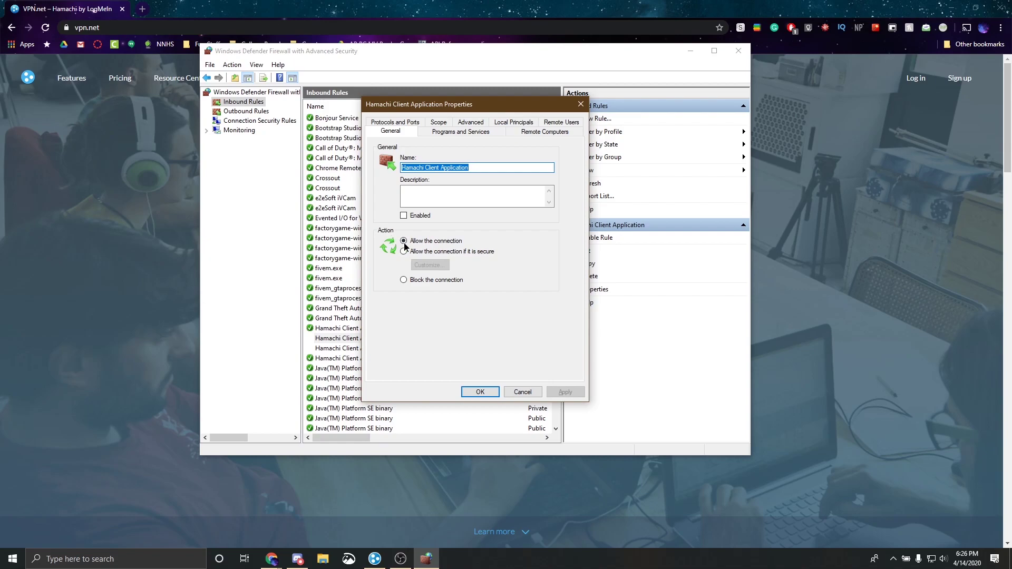
{"action": "left_click", "coordinate": [495, 394]}
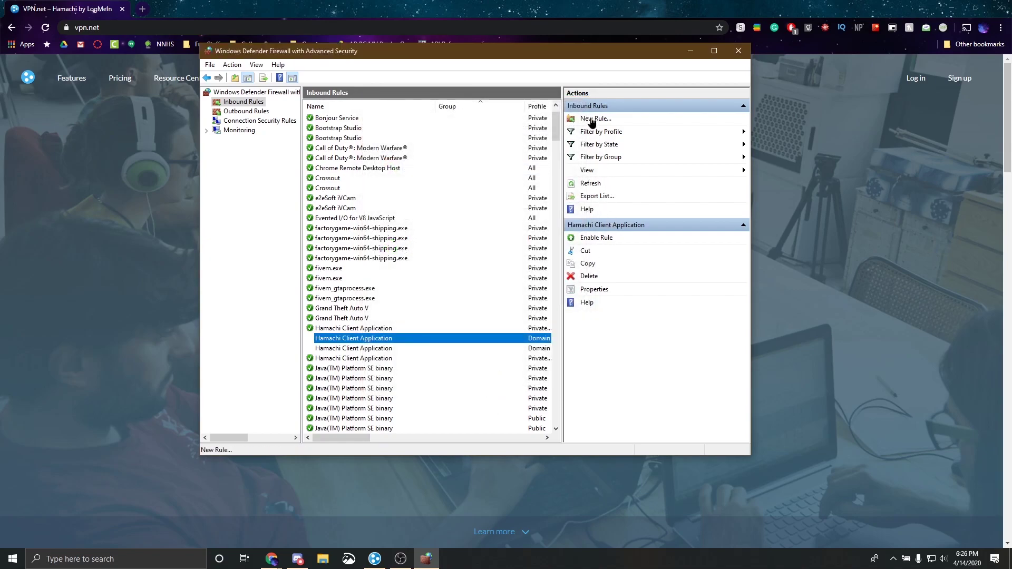
{"action": "left_click", "coordinate": [589, 240]}
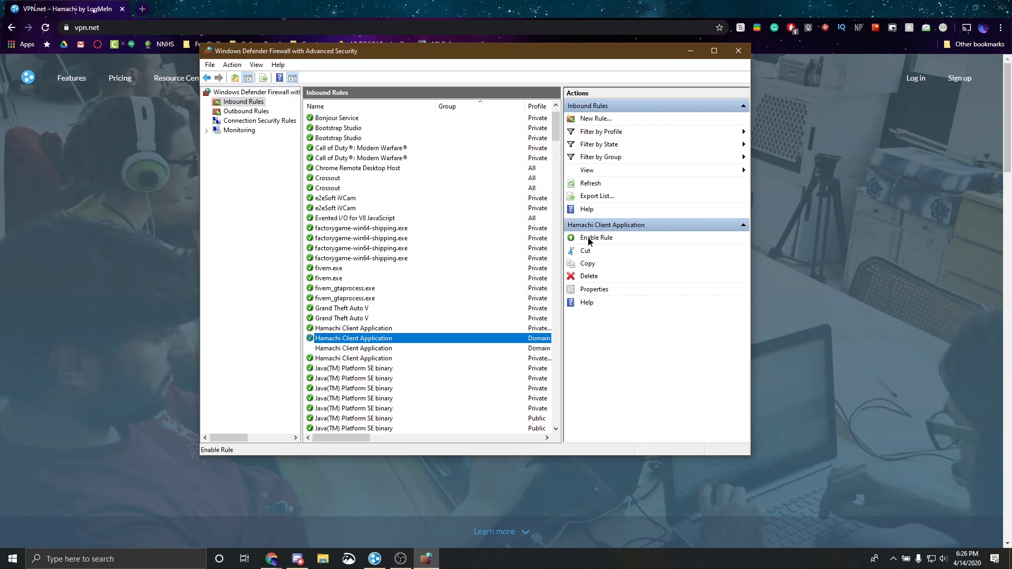
{"action": "left_click", "coordinate": [415, 351]}
{"action": "double_click", "coordinate": [416, 351]}
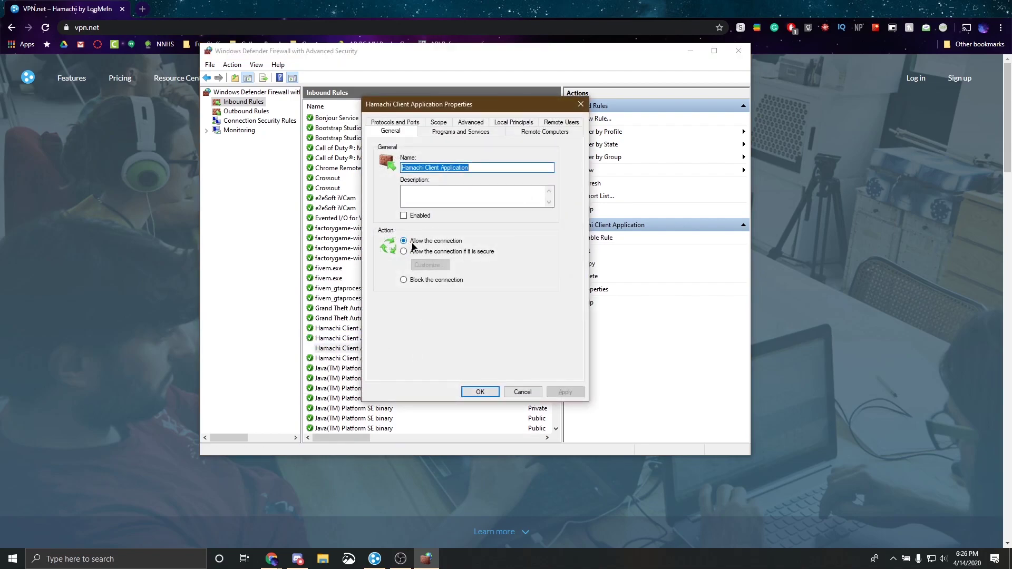
{"action": "left_click", "coordinate": [480, 392]}
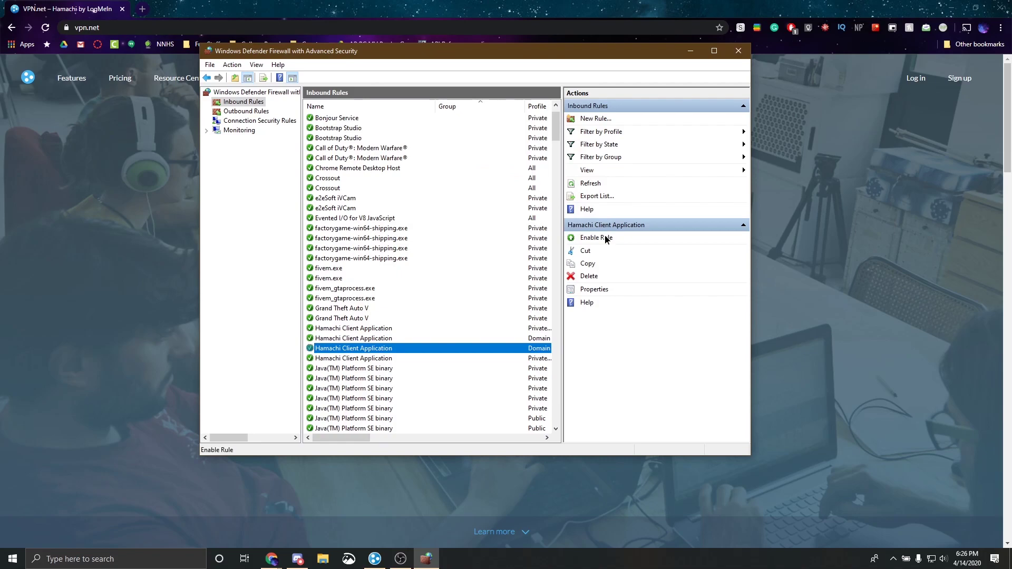
{"action": "left_click", "coordinate": [601, 238]}
{"action": "scroll", "coordinate": [388, 337], "scroll_direction": "down", "scroll_amount": 3}
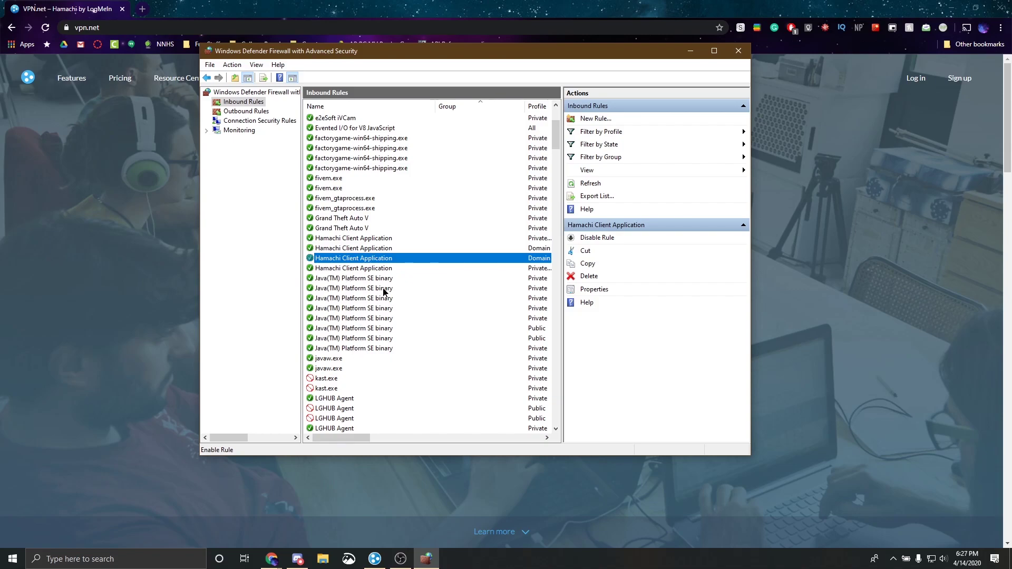
{"action": "double_click", "coordinate": [396, 347]}
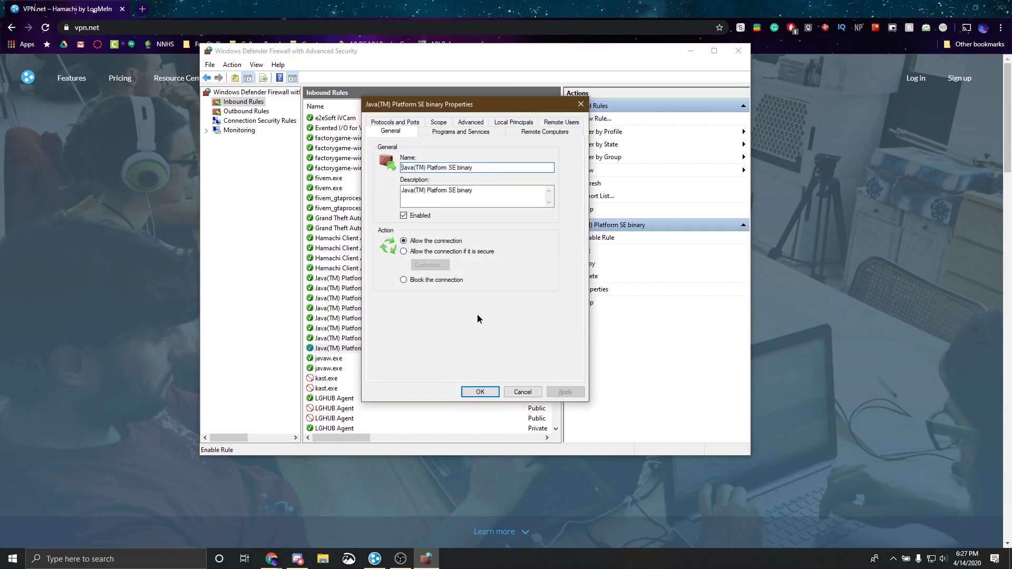
{"action": "left_click", "coordinate": [477, 392]}
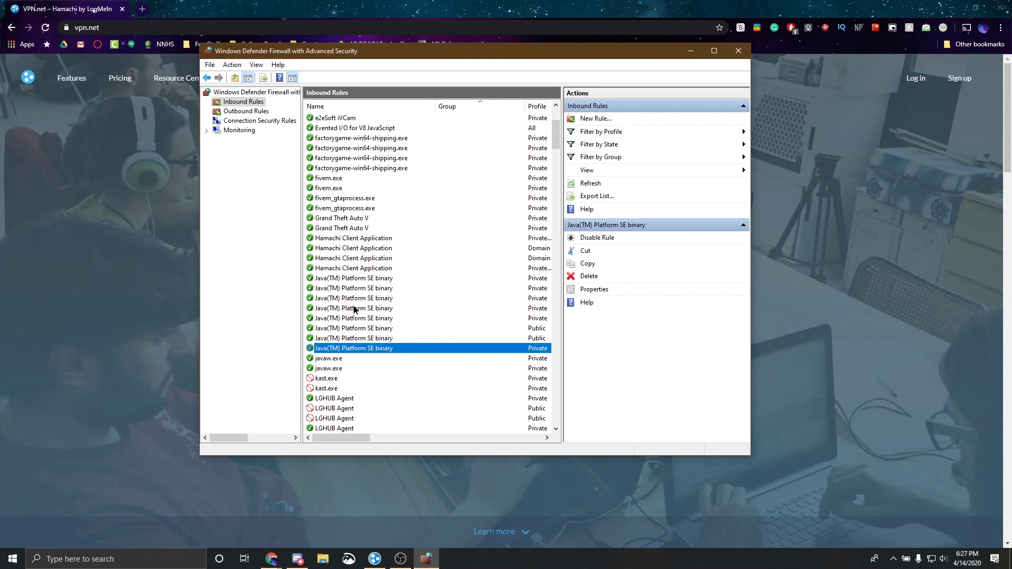
{"action": "double_click", "coordinate": [358, 341]}
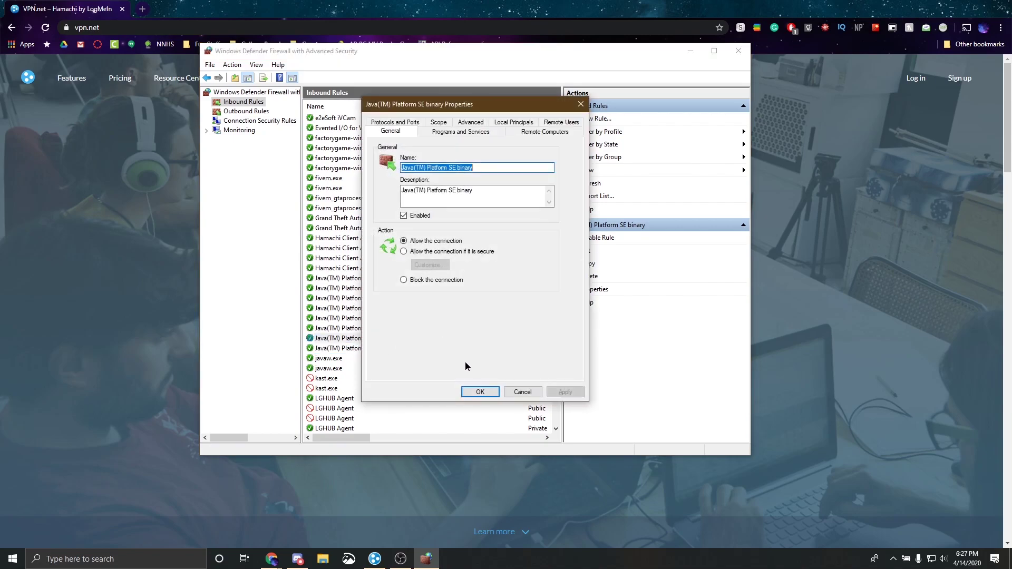
{"action": "left_click", "coordinate": [480, 392]}
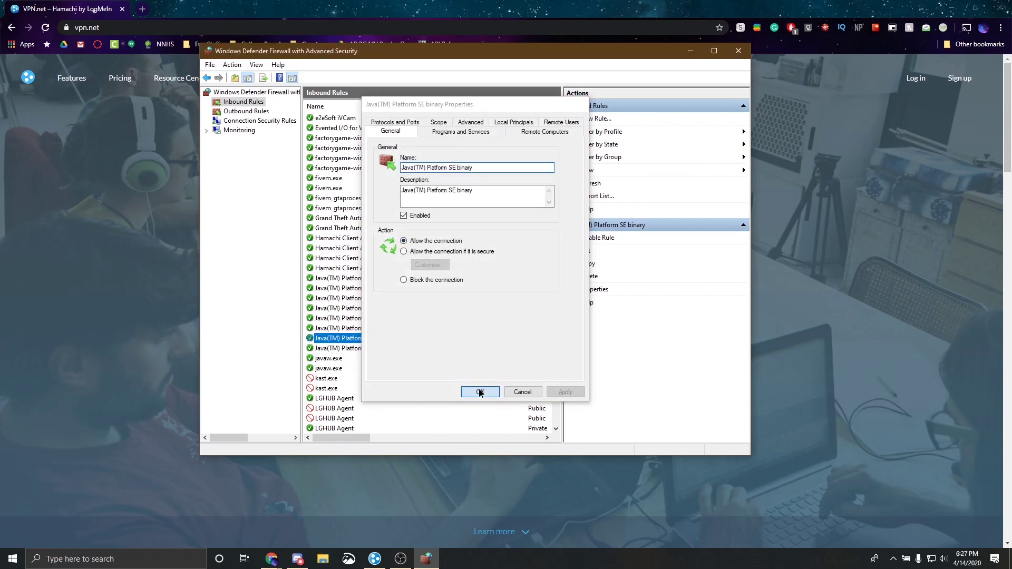